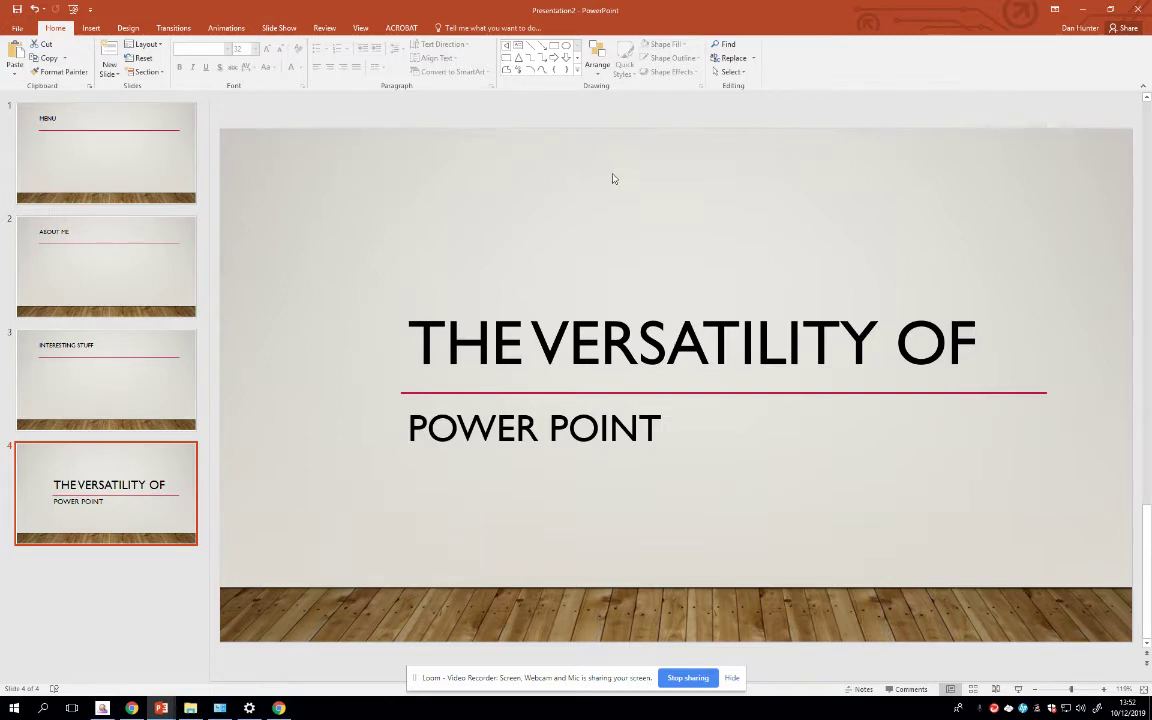
Step: Review the MENU, ABOUT ME, INTERESTING STUFF and title slides in the editor
key("ctrl+shift+c")
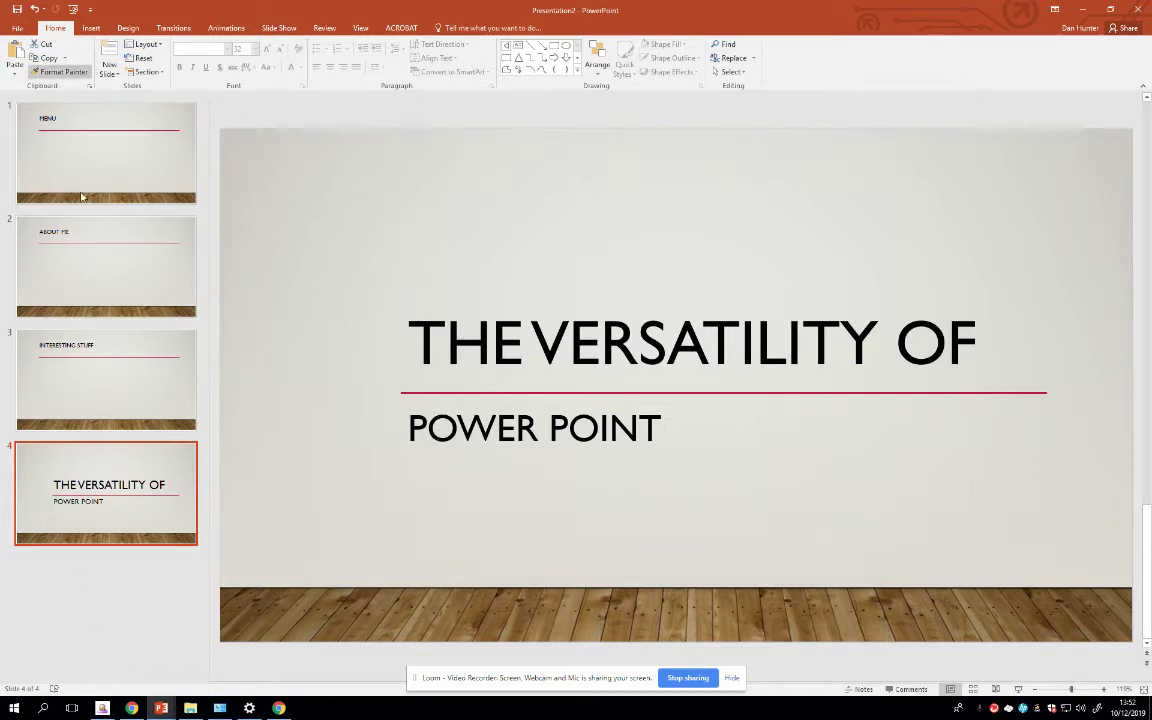
left_click(62, 151)
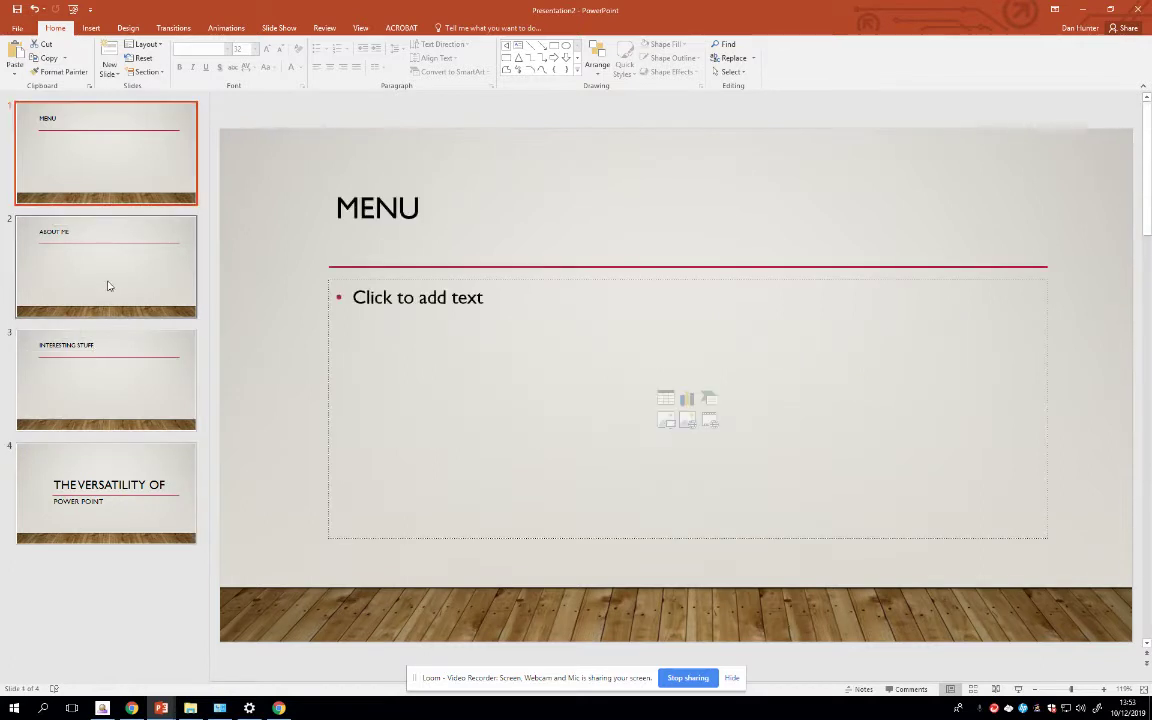
left_click(96, 260)
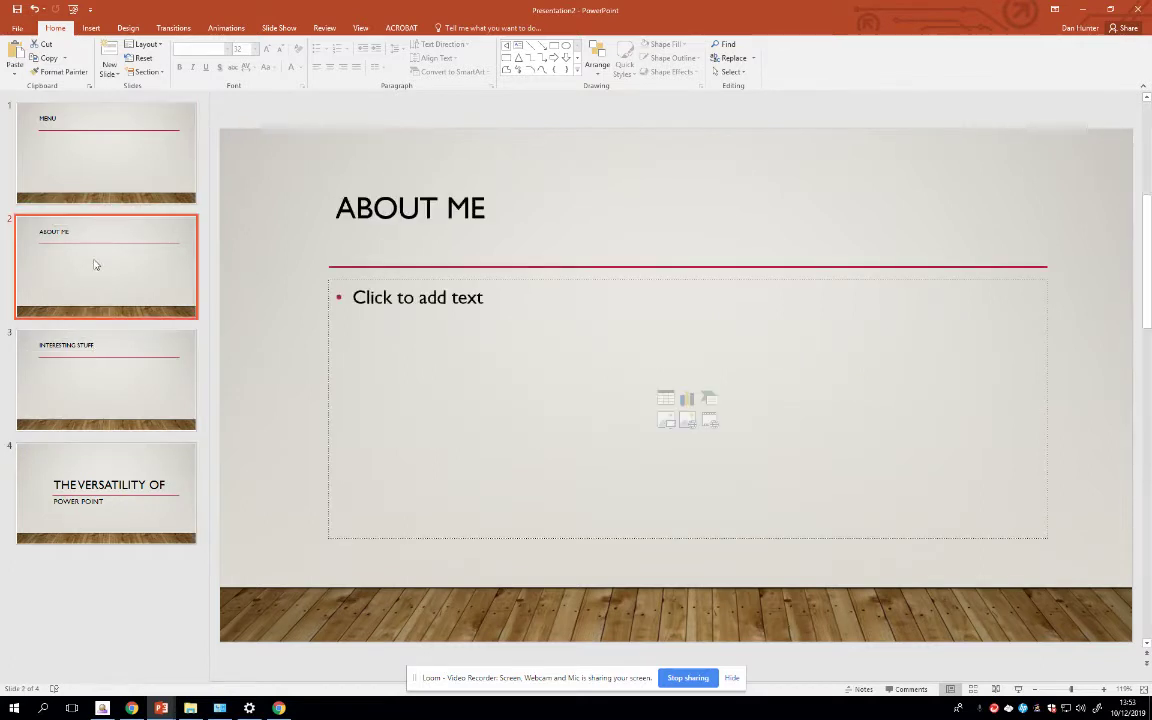
left_click(93, 376)
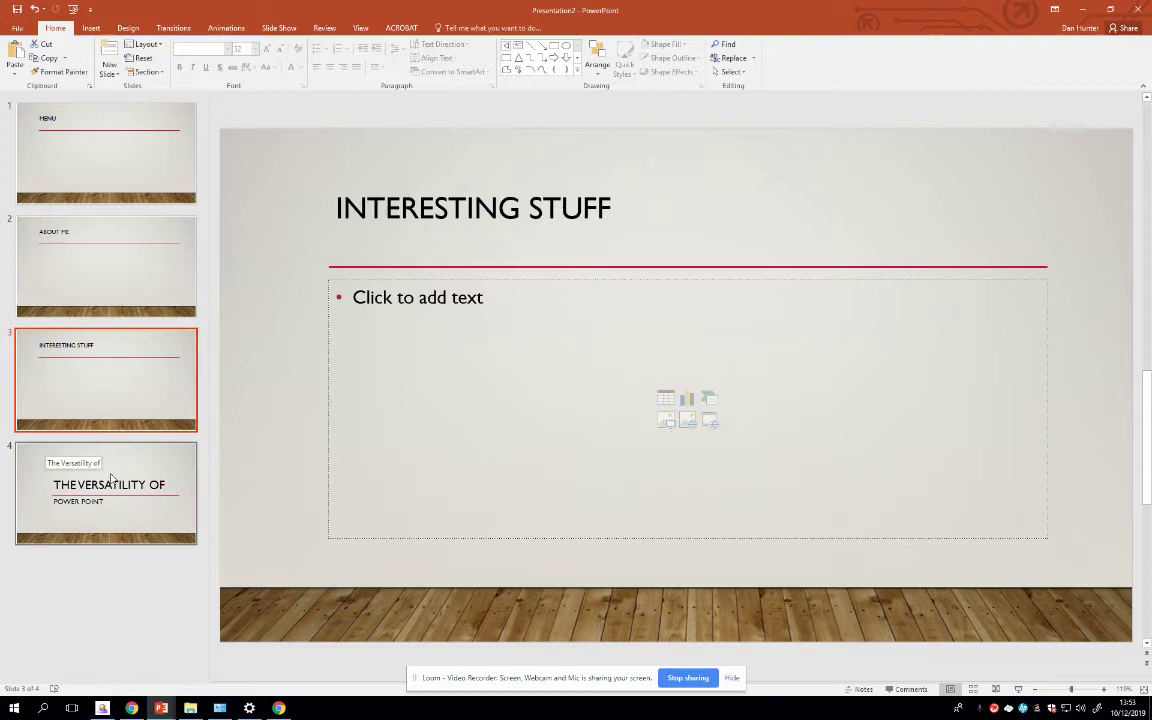
left_click(111, 479)
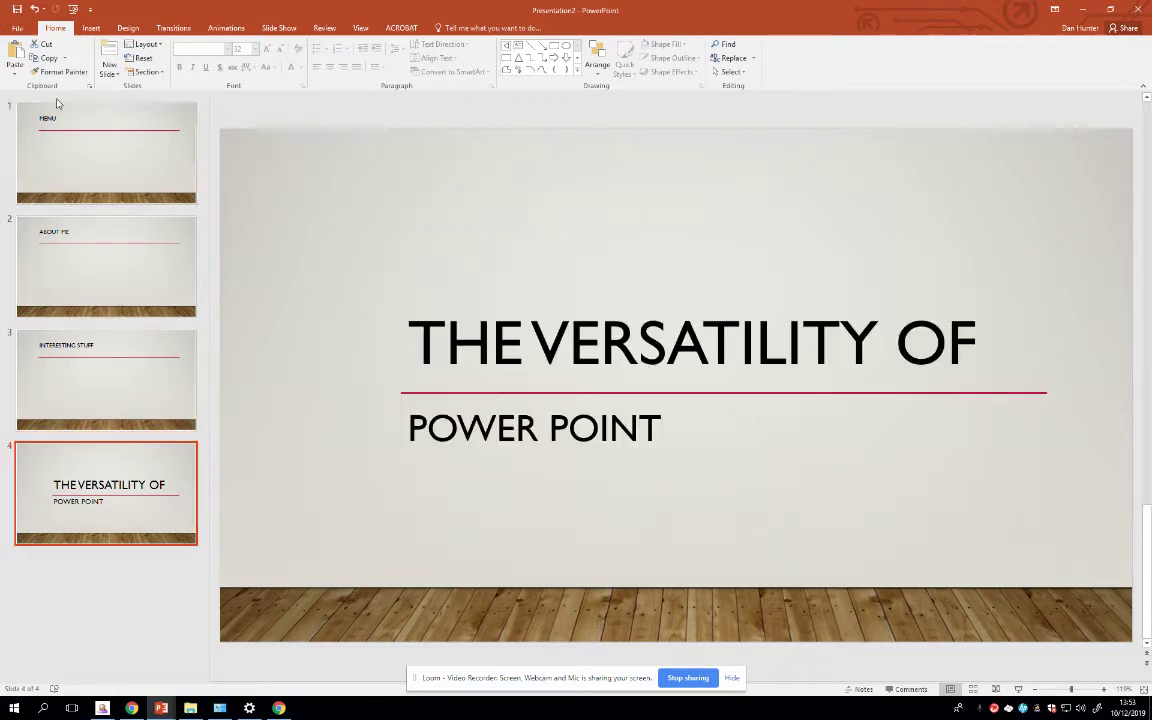
Step: Run the slide show from the first slide, clicking through all four slides, then exit
left_click(70, 15)
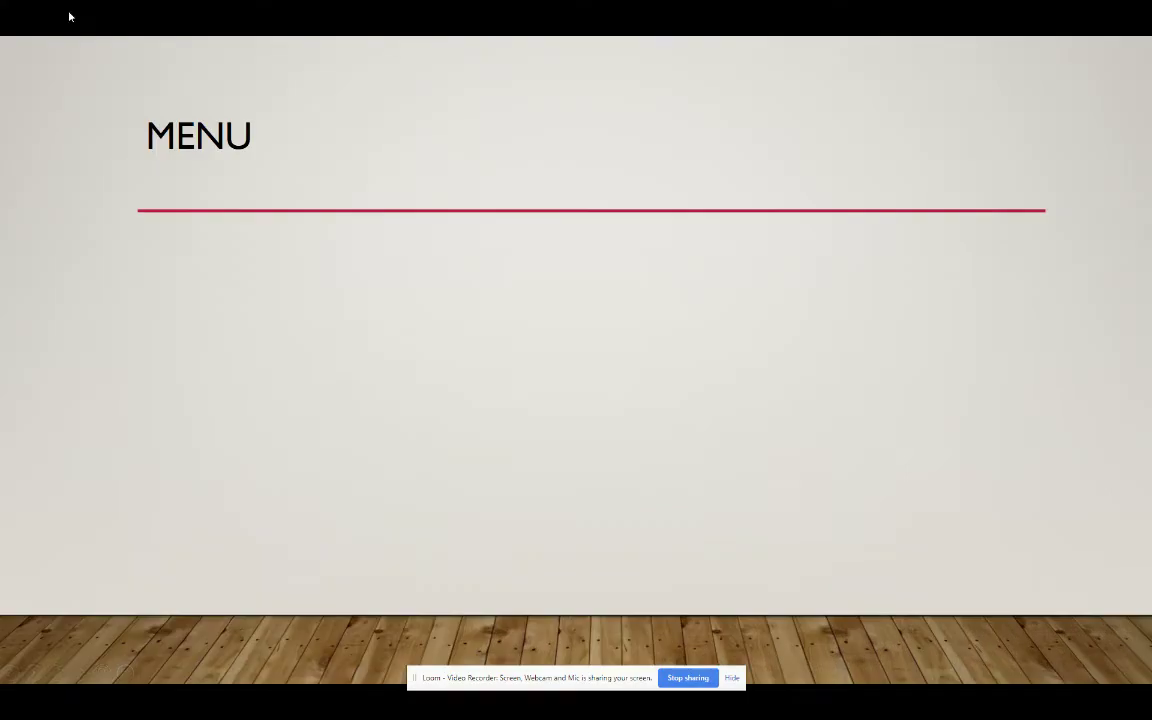
left_click(459, 367)
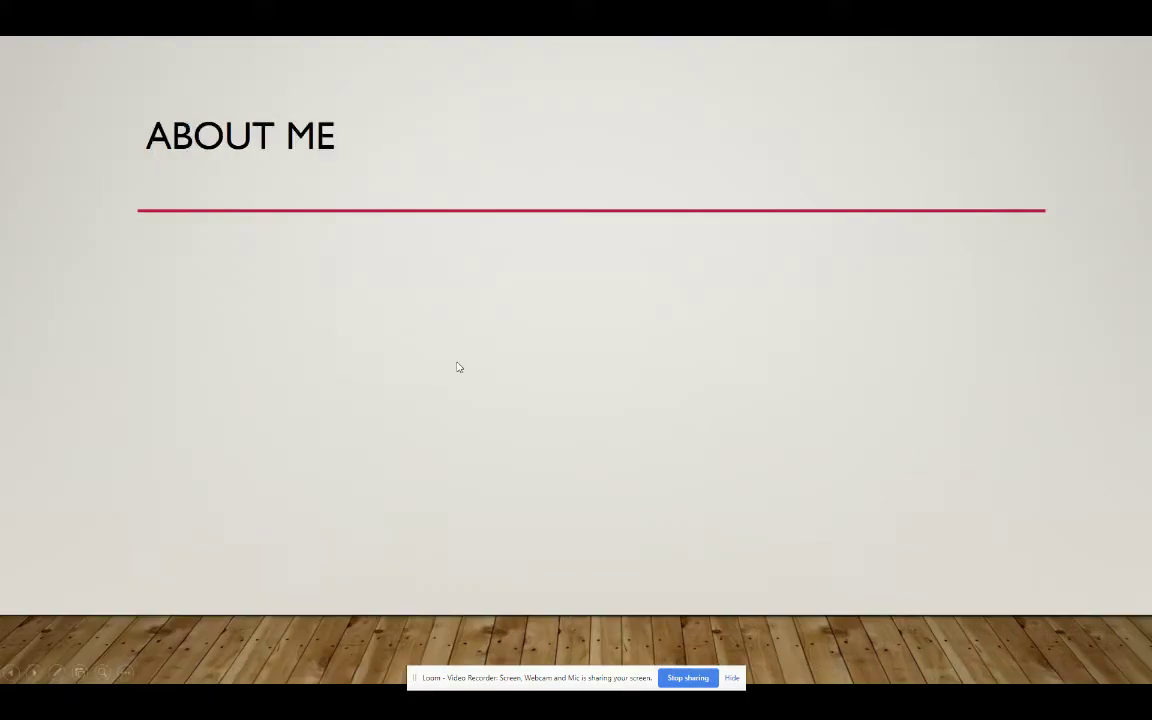
left_click(459, 367)
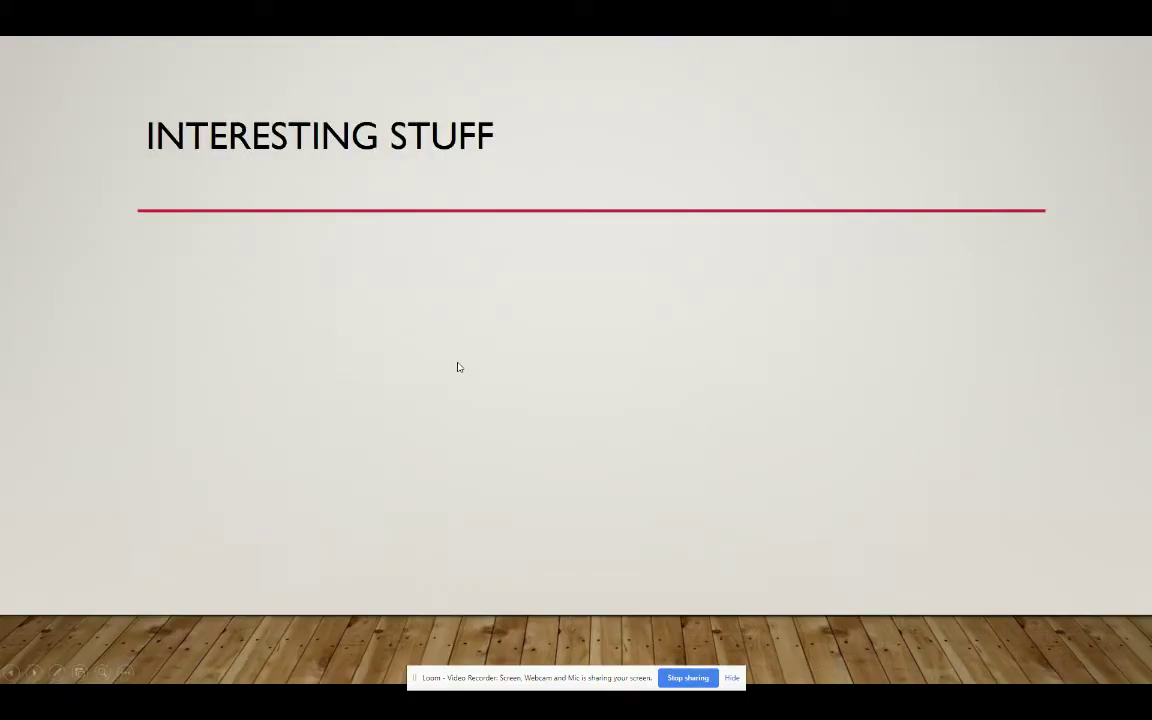
left_click(459, 367)
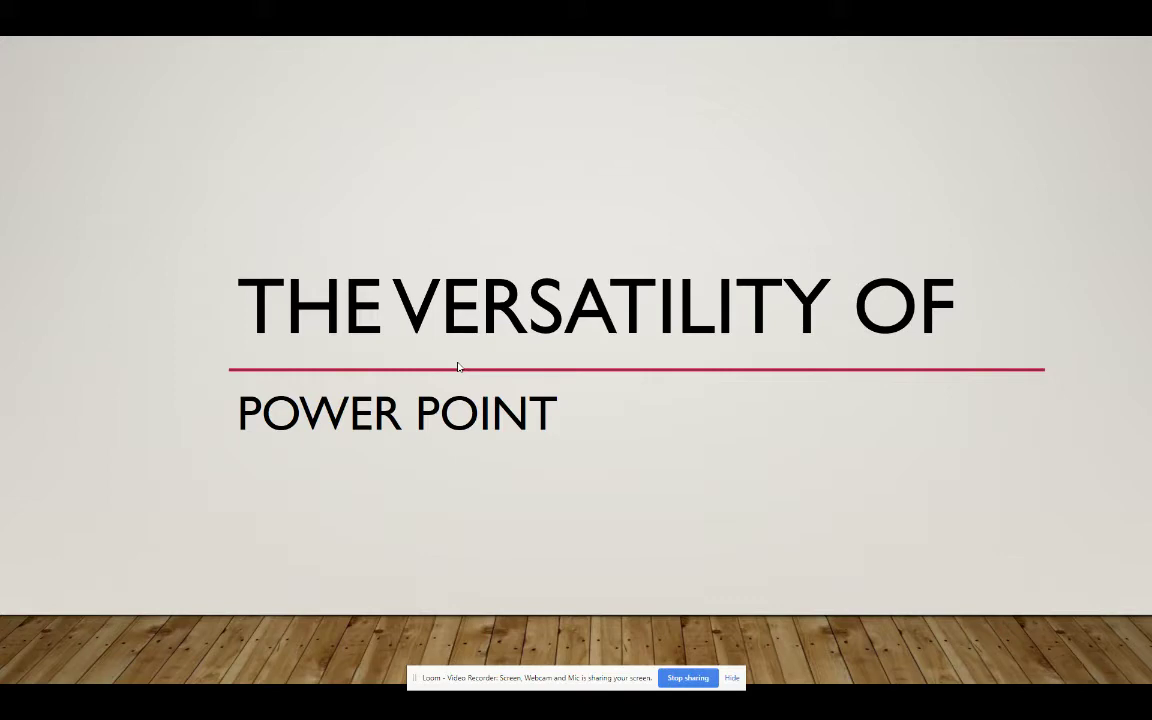
key("Escape")
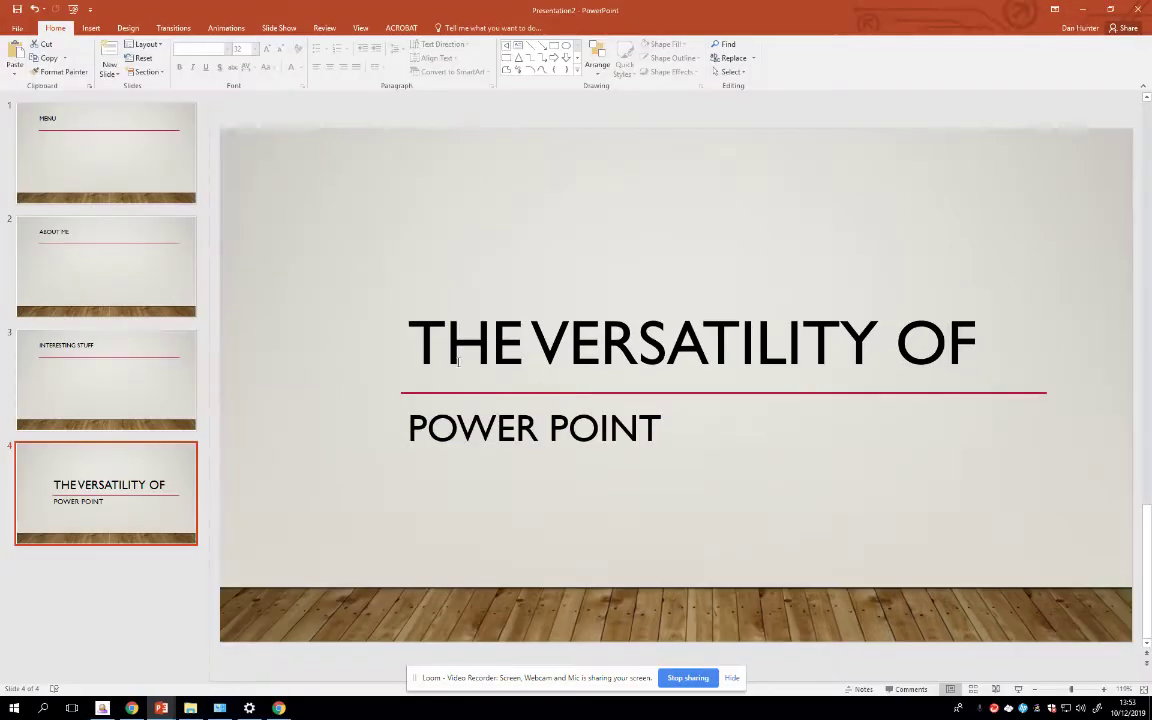
Step: Turn off On Mouse Click slide advancing for all four slides
left_click(80, 156)
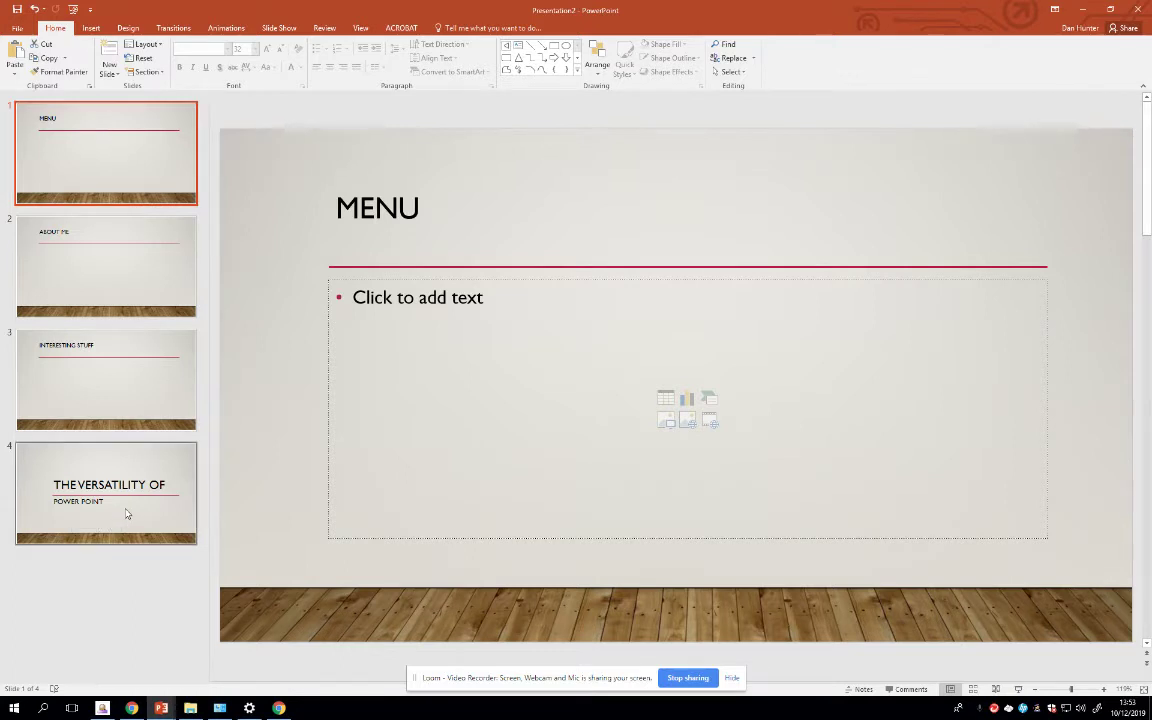
key("ctrl+a")
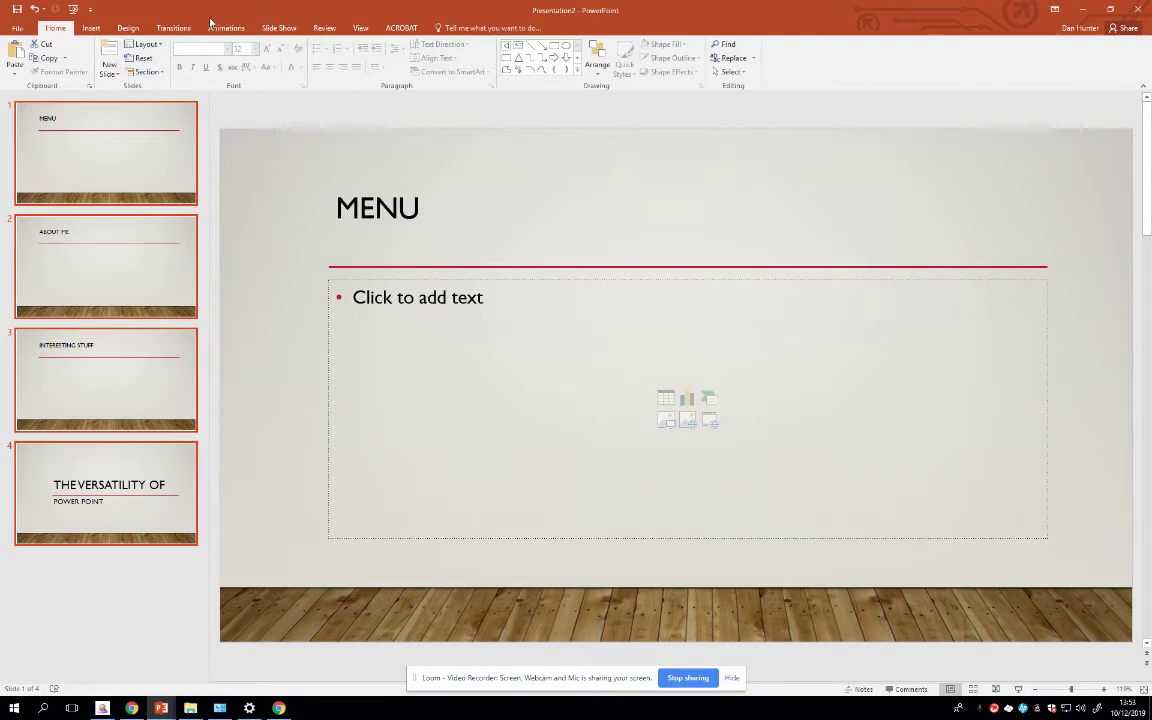
left_click(170, 28)
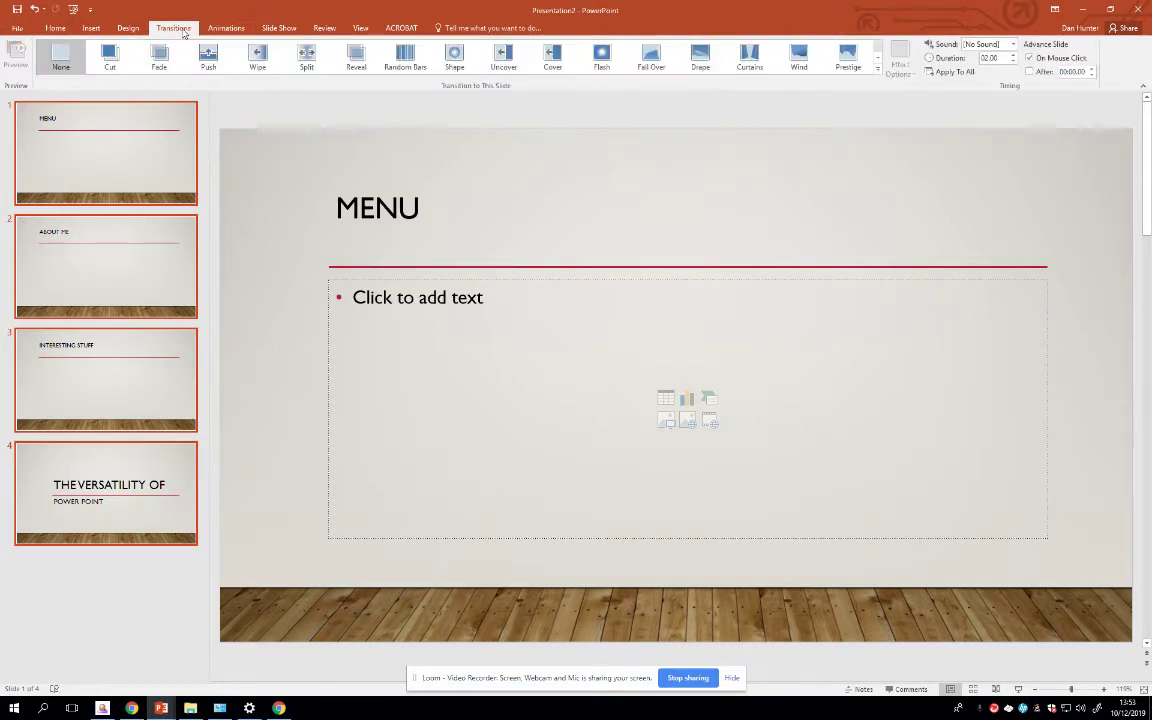
left_click(1029, 58)
Step: Step through each slide thumbnail to check them, ending back on the MENU slide
left_click(88, 150)
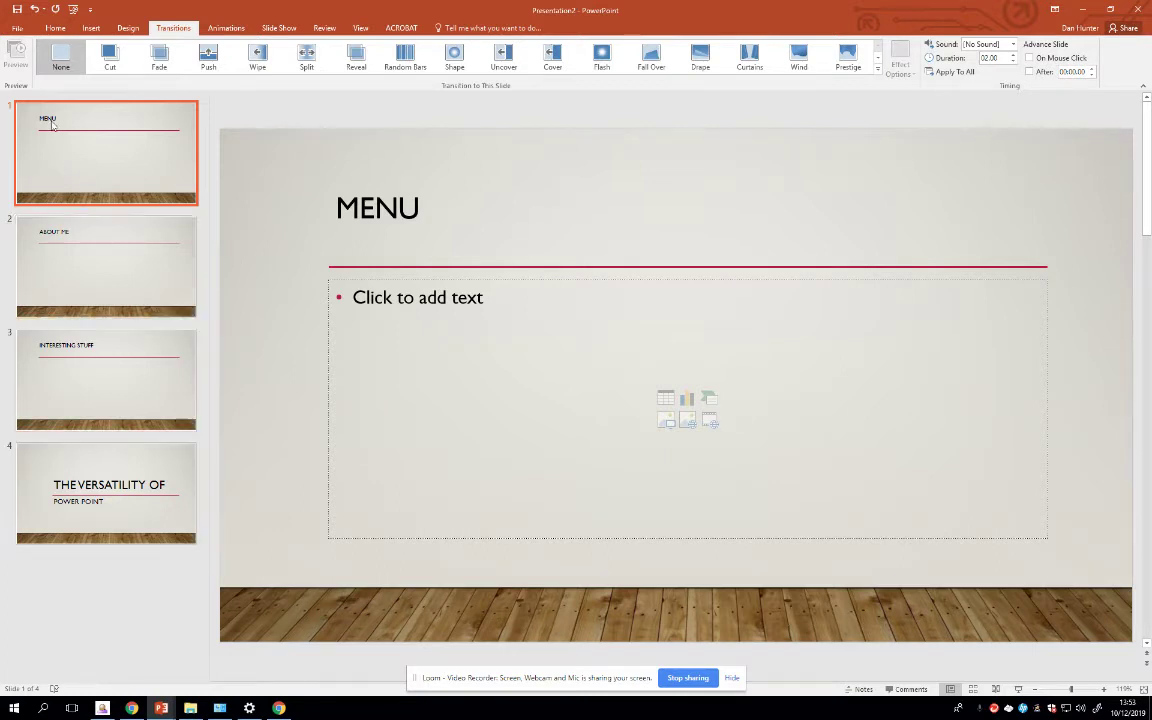
left_click(80, 238)
left_click(75, 380)
left_click(77, 465)
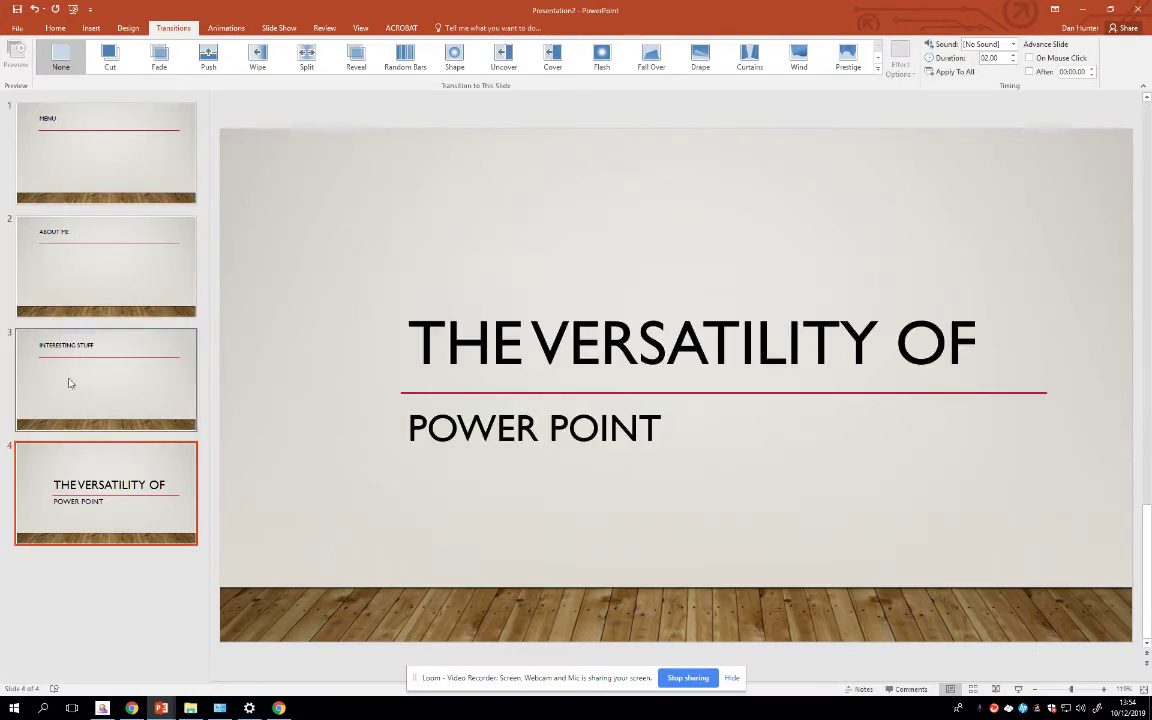
left_click(62, 149)
Step: Play the show from the beginning, clicking to the title slide and back to MENU, then exit
left_click(72, 9)
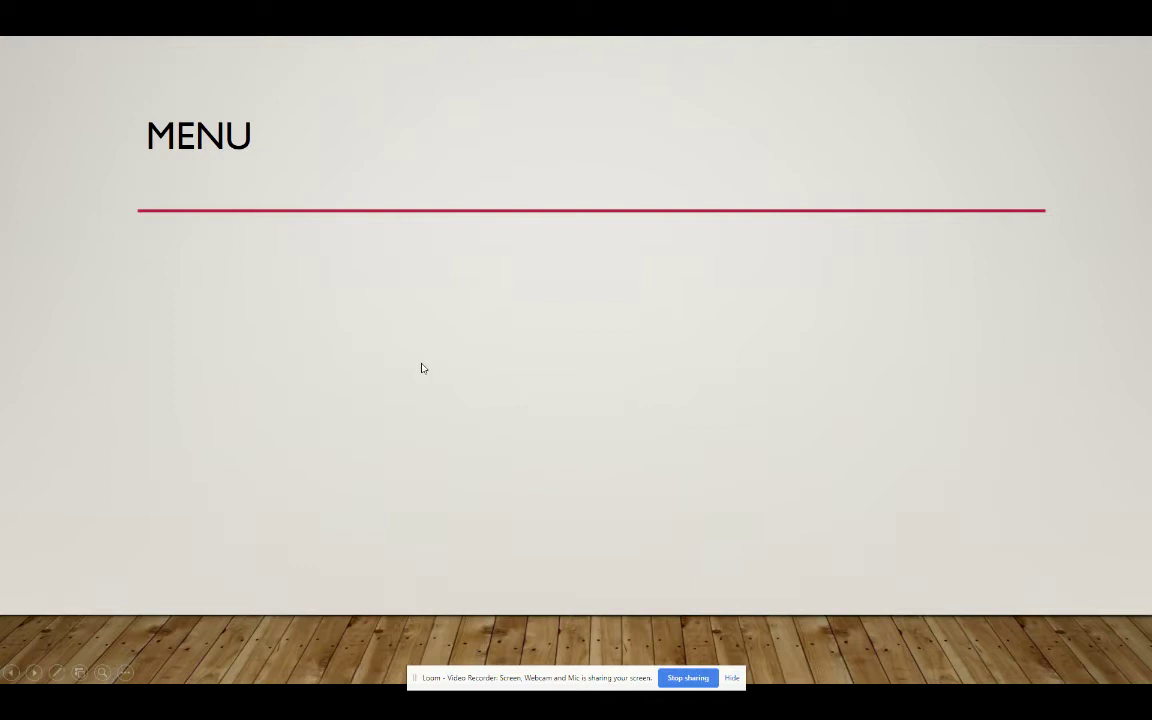
left_click(469, 326)
left_click(469, 326)
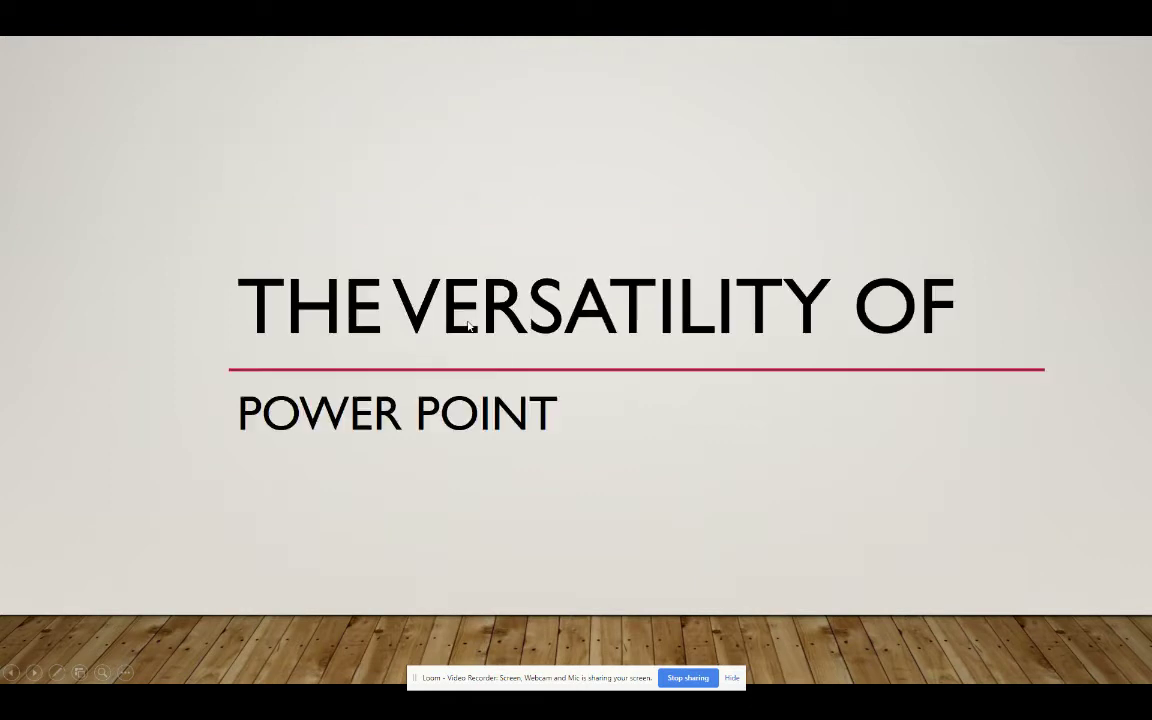
left_click(469, 326)
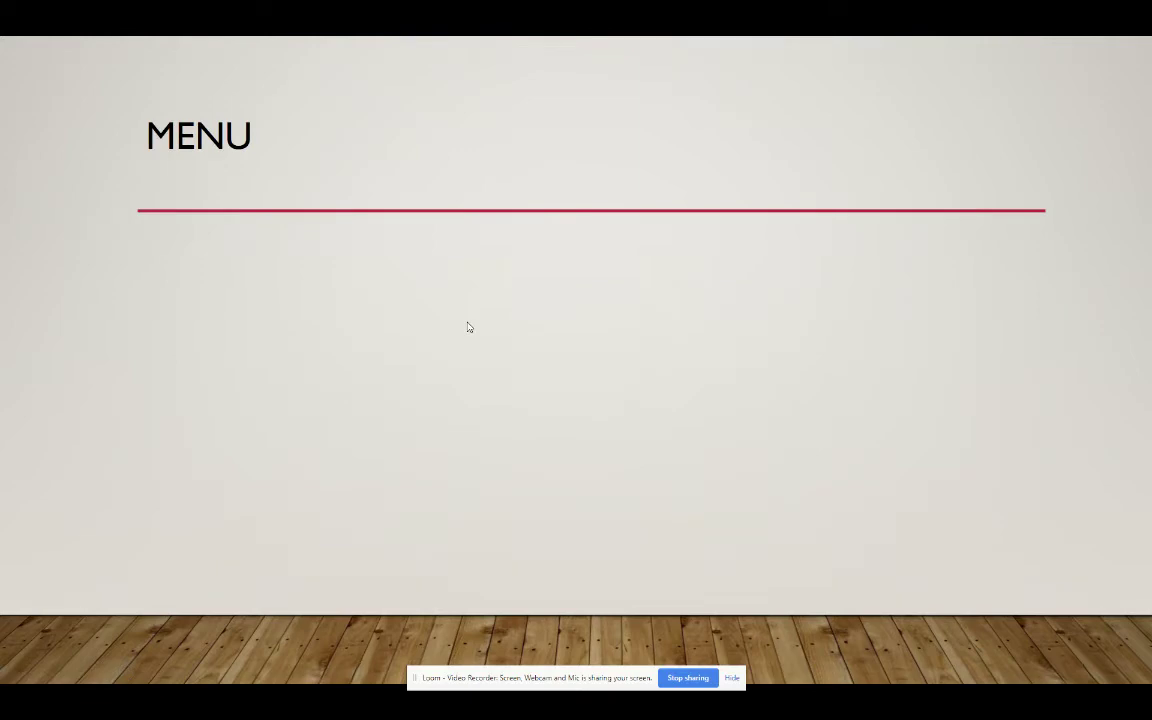
key("Escape")
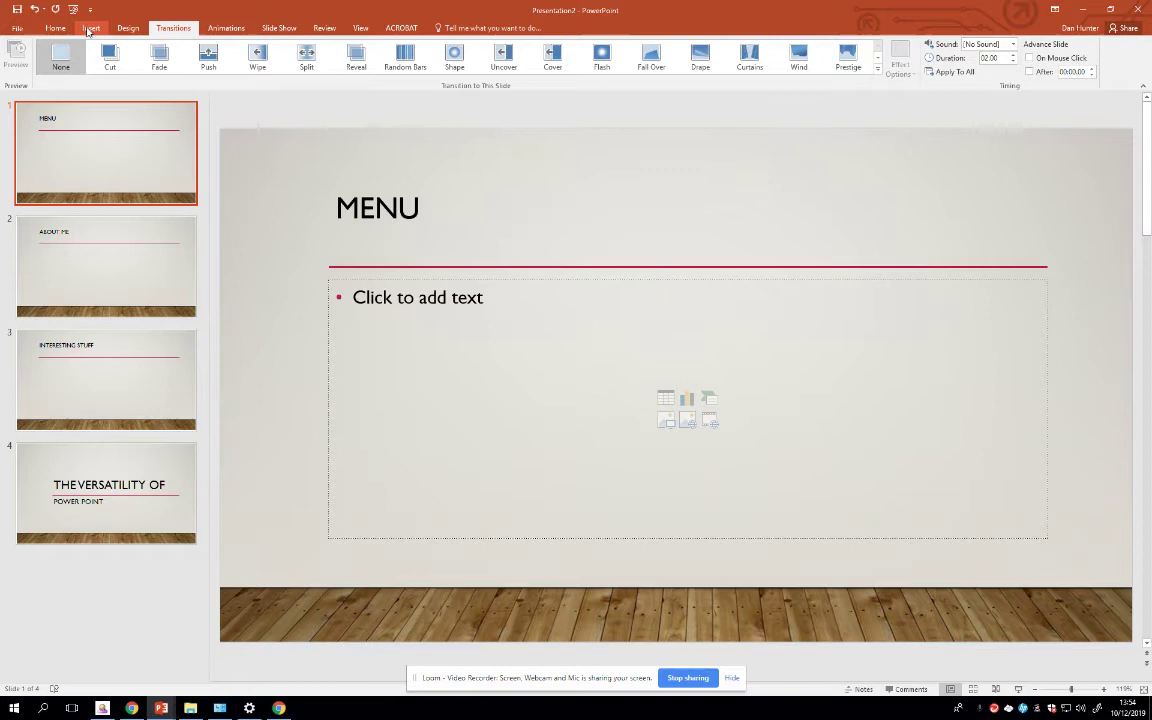
Step: Draw a red rounded rectangle below the MENU title, copy it beneath, and delete the extra copy
left_click(89, 29)
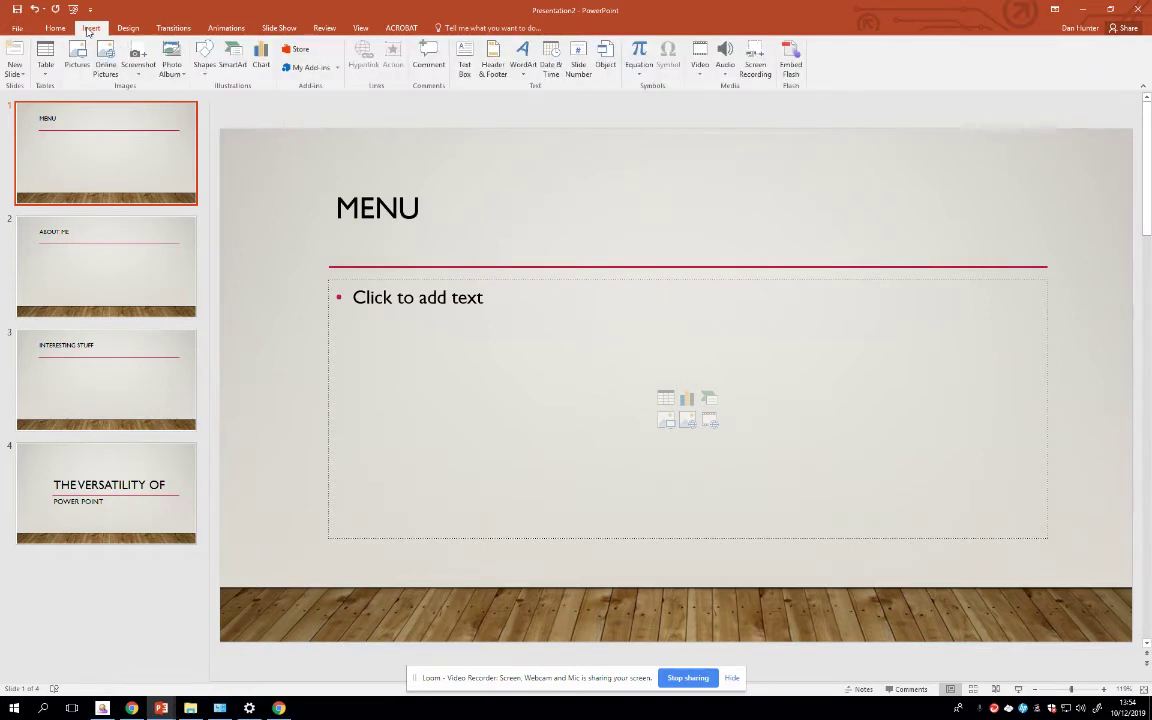
left_click(204, 60)
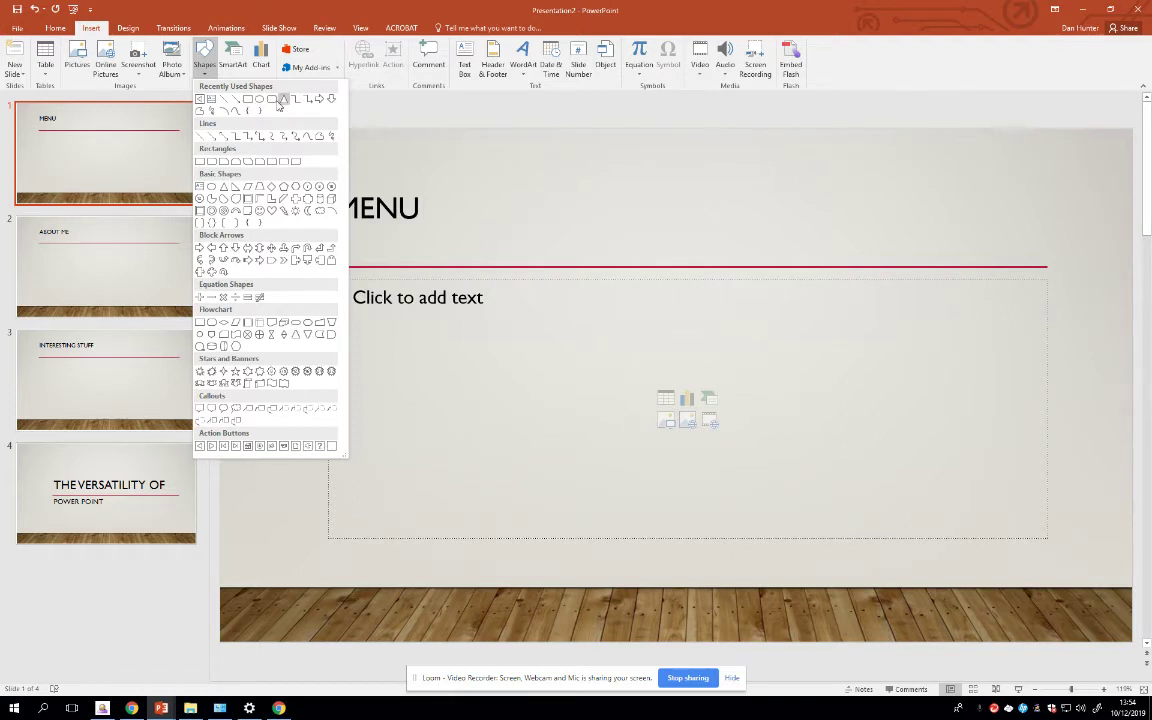
left_click(246, 97)
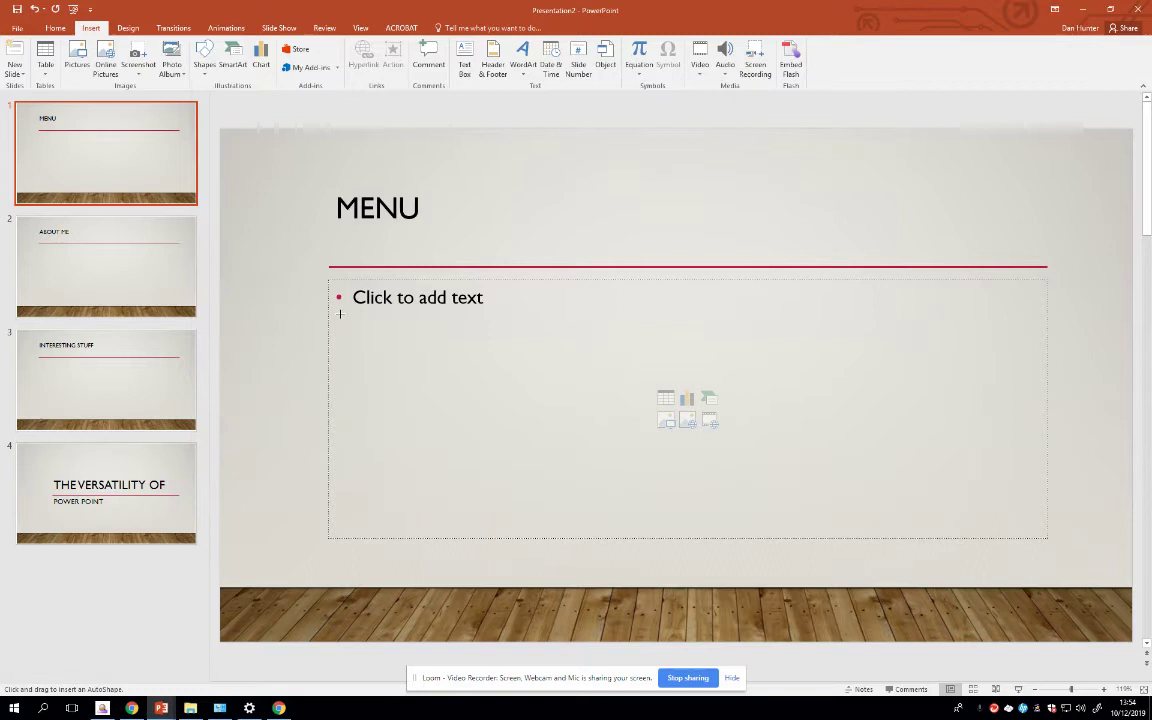
left_click_drag(330, 280, 505, 349)
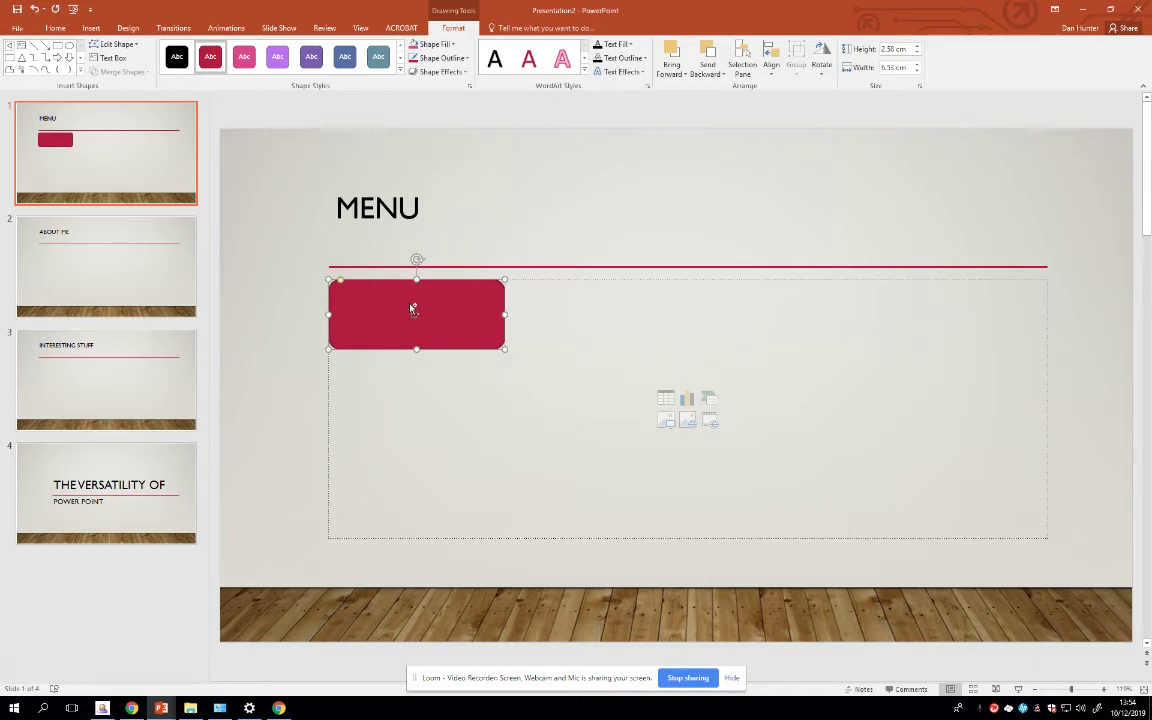
left_click_drag(402, 305, 409, 474)
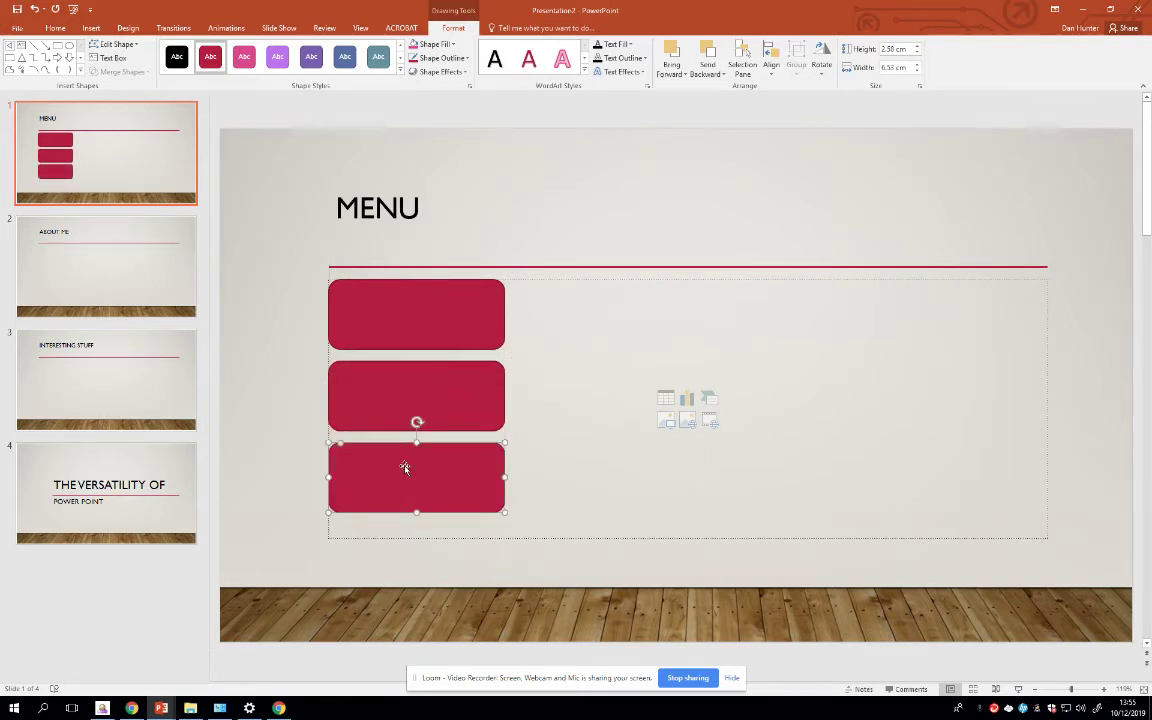
key("Delete")
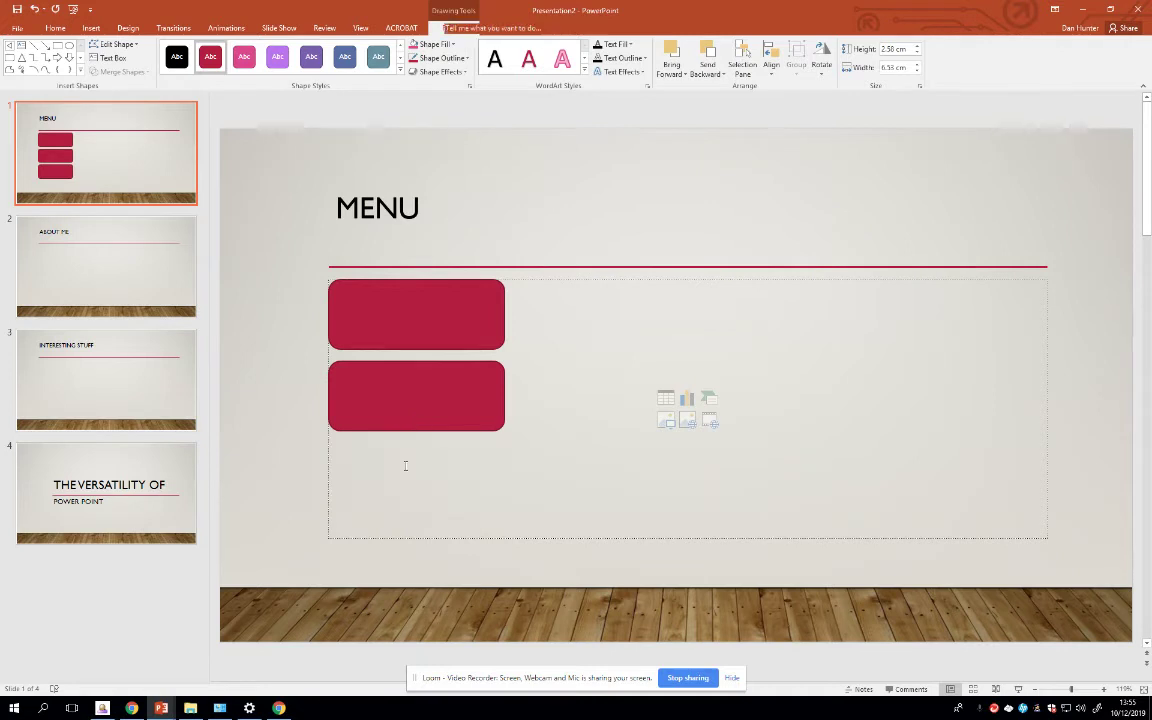
Step: Label the buttons 'About me' and 'Interesting Stuff', then play the slide show from the beginning
left_click(430, 319)
type("About me")
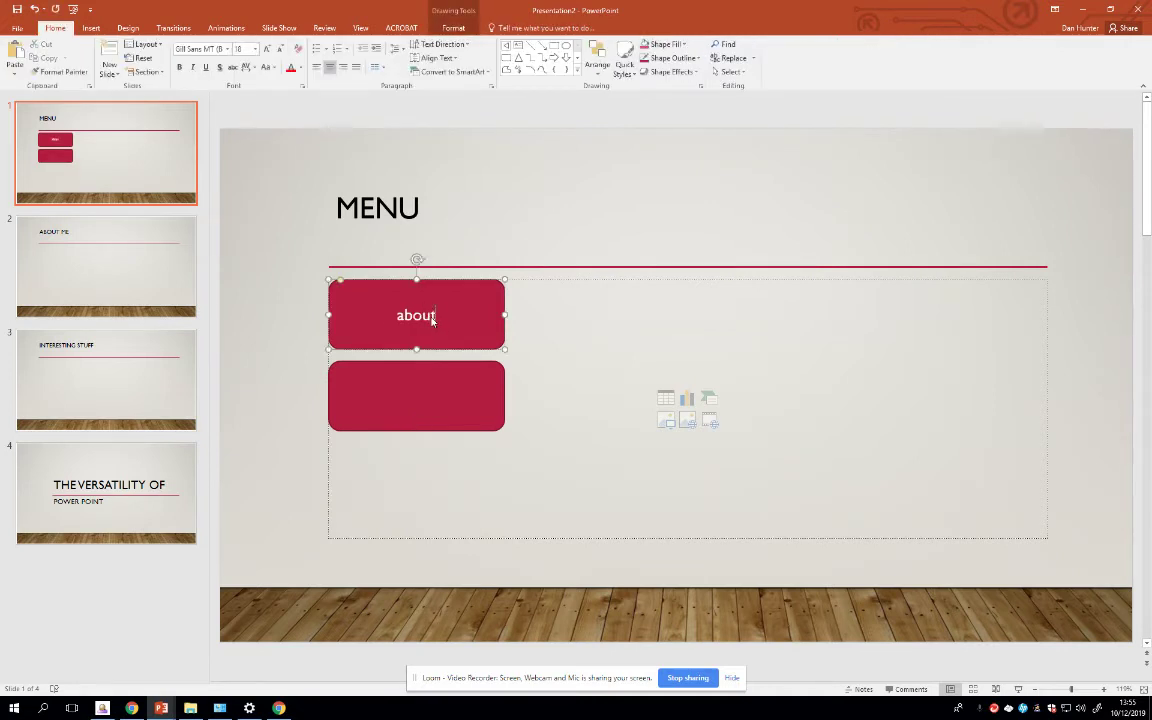
left_click(409, 393)
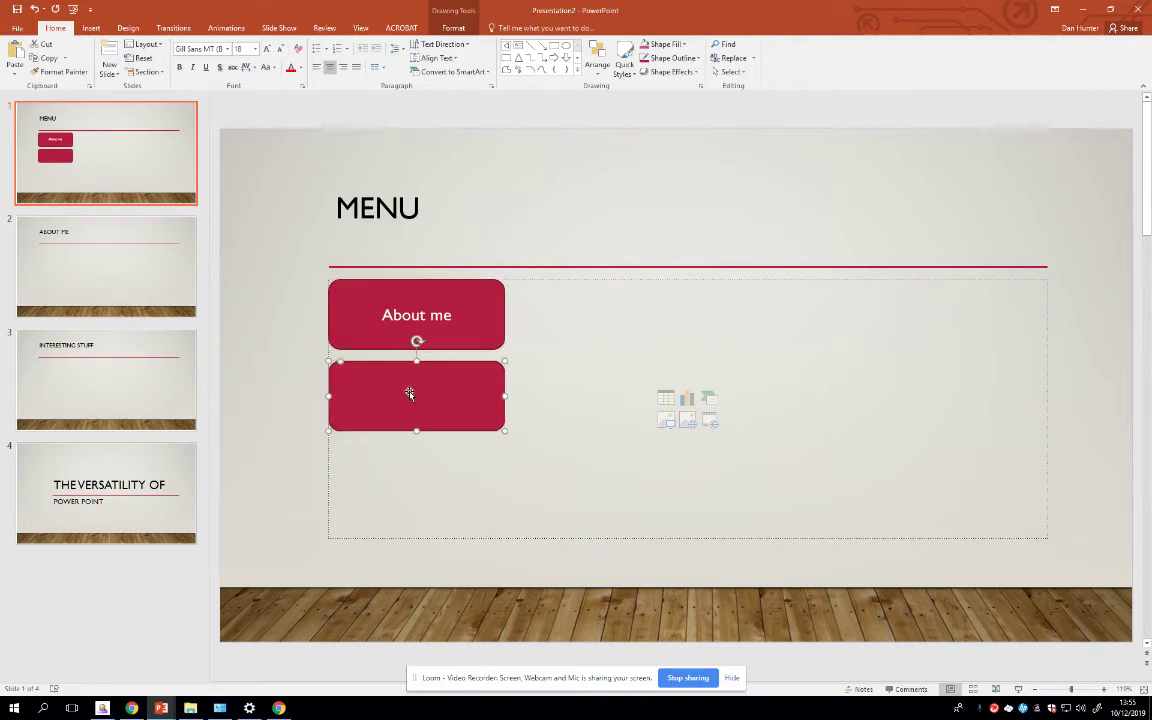
type("Interesting SA")
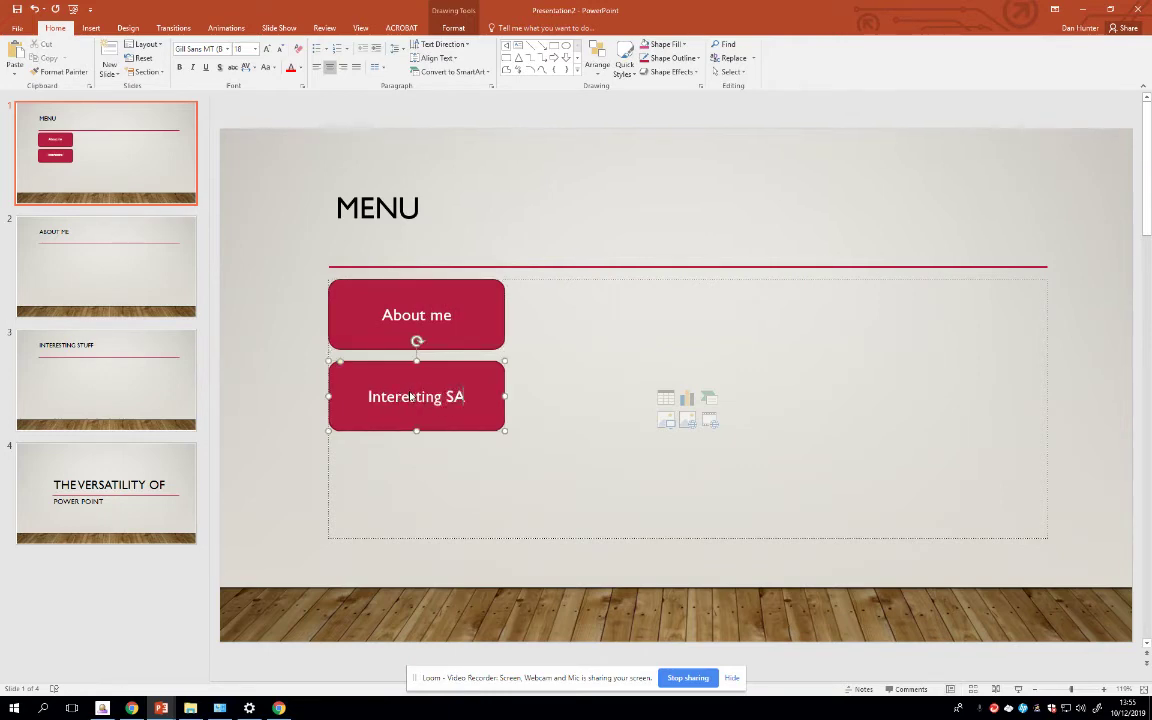
key("BackSpace")
type("tuff")
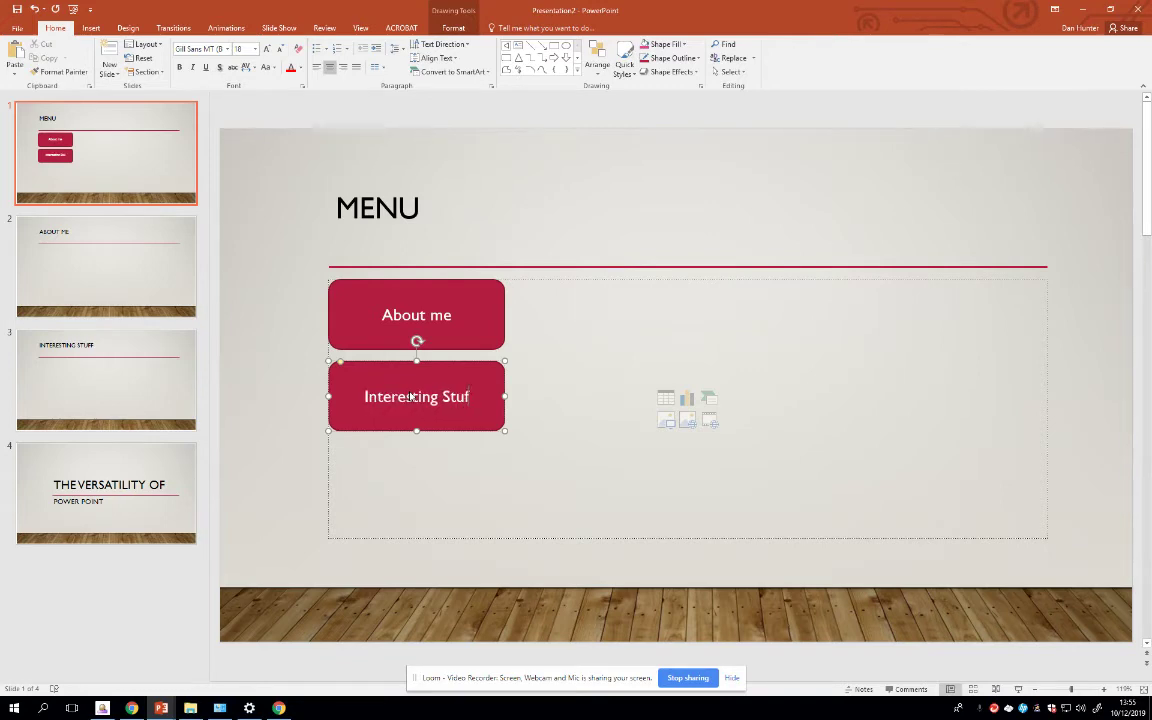
left_click(571, 303)
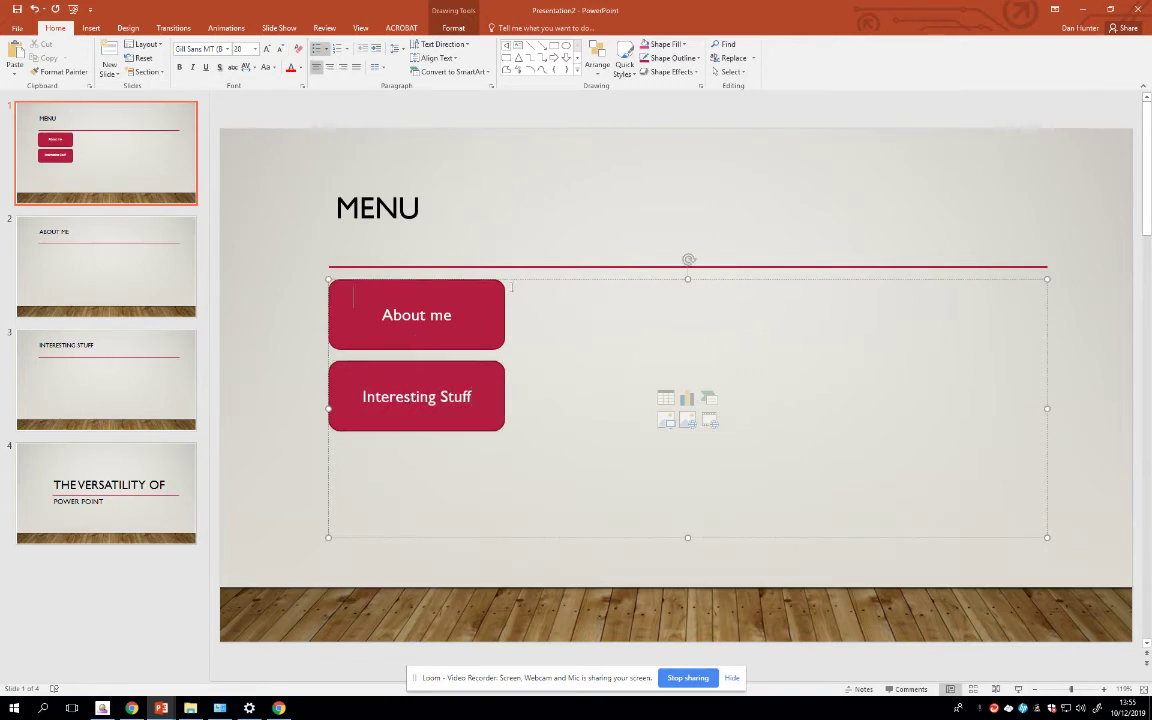
left_click(73, 9)
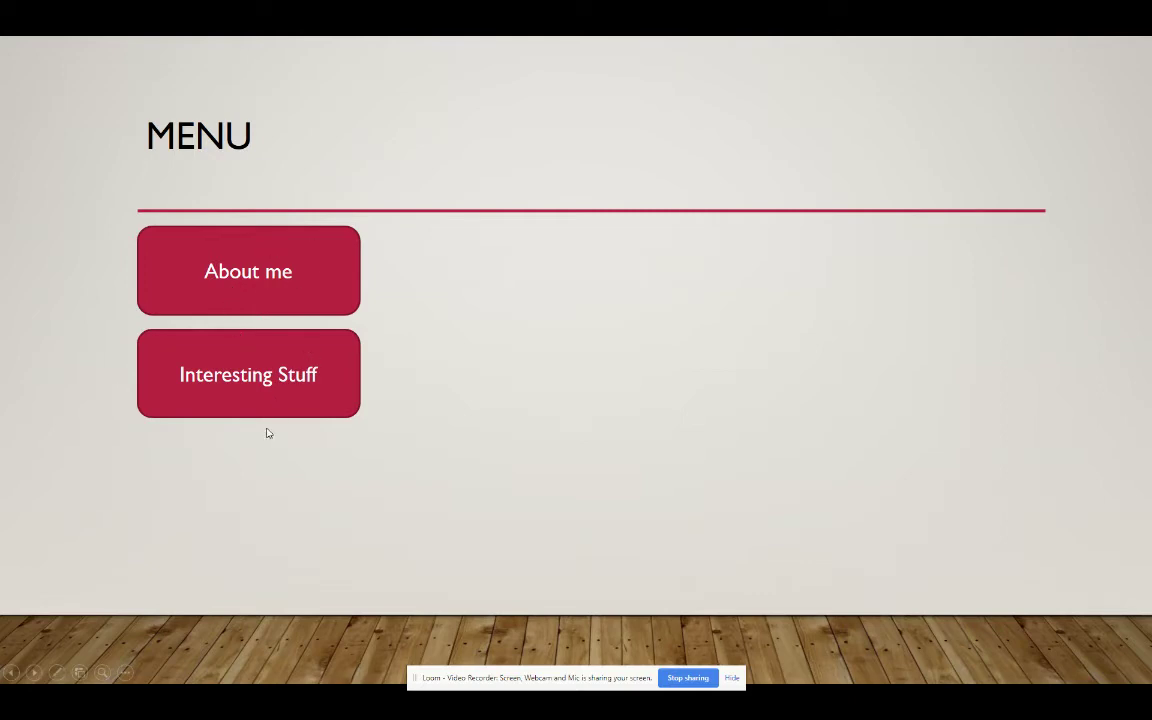
Step: Hyperlink the 'About me' button text to the About Me slide
key("Escape")
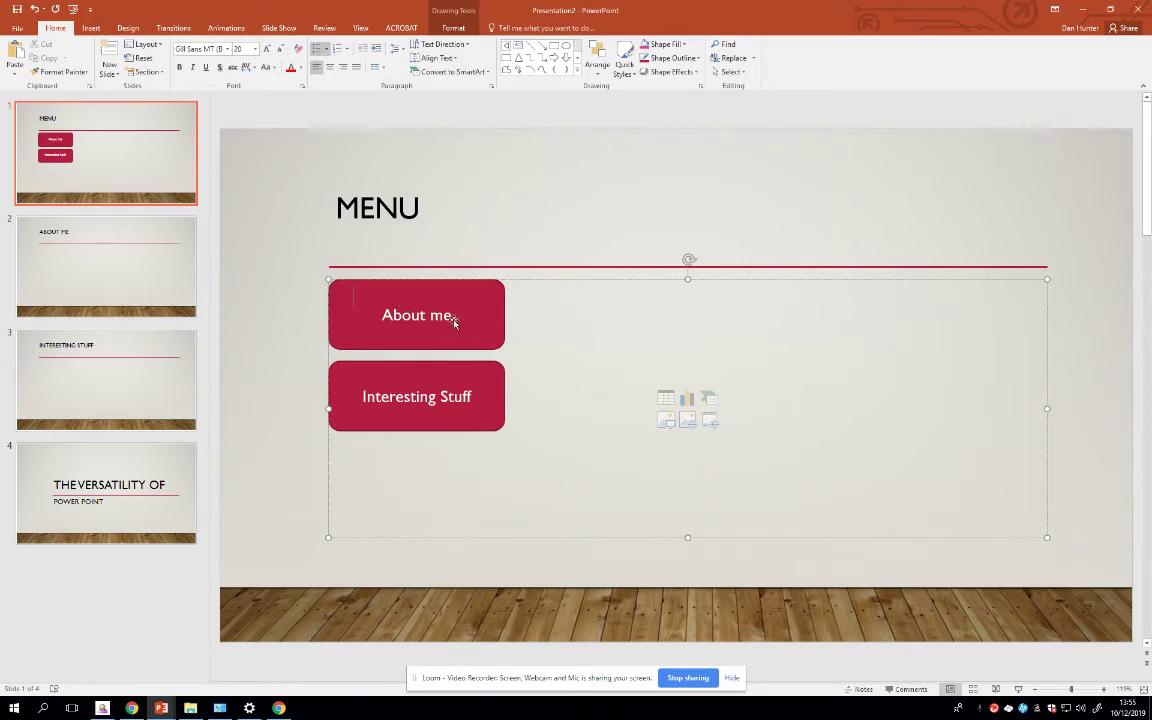
left_click_drag(380, 314, 457, 311)
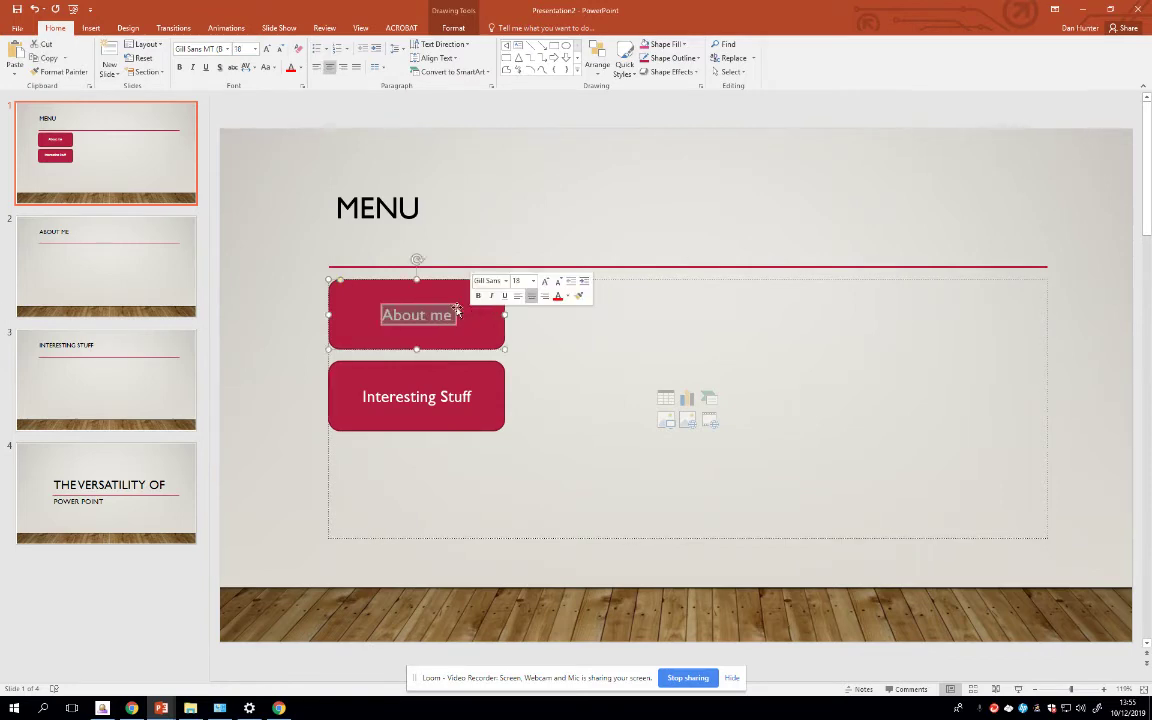
left_click(88, 28)
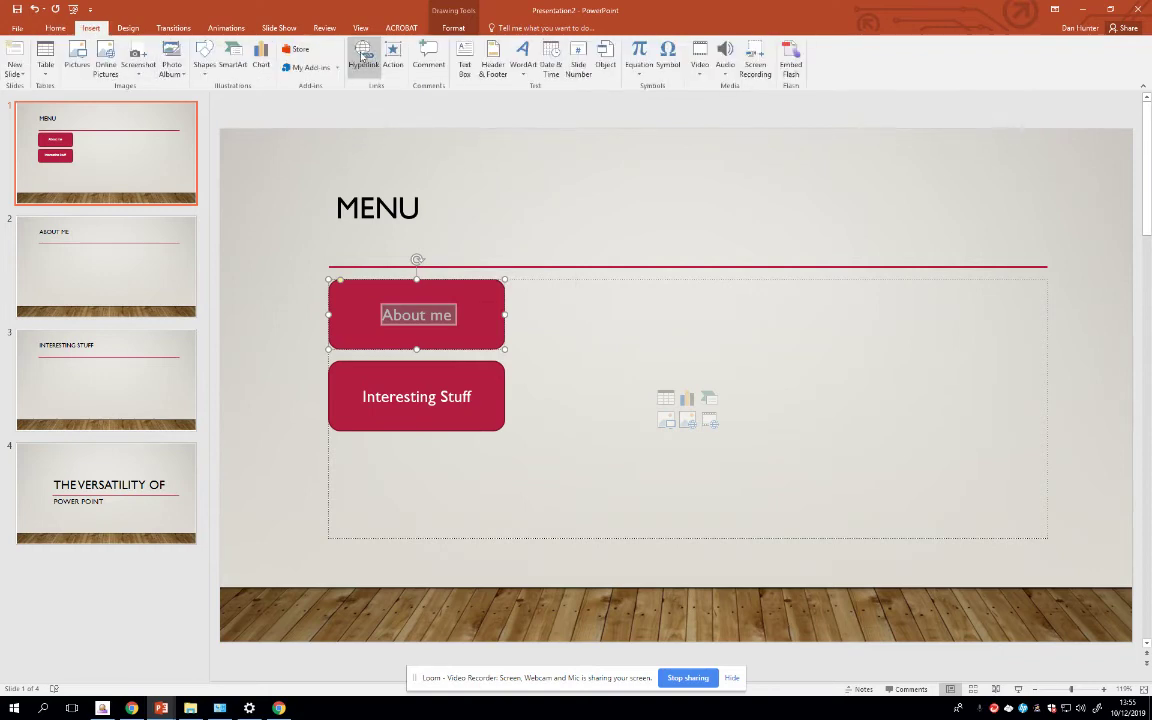
left_click(362, 55)
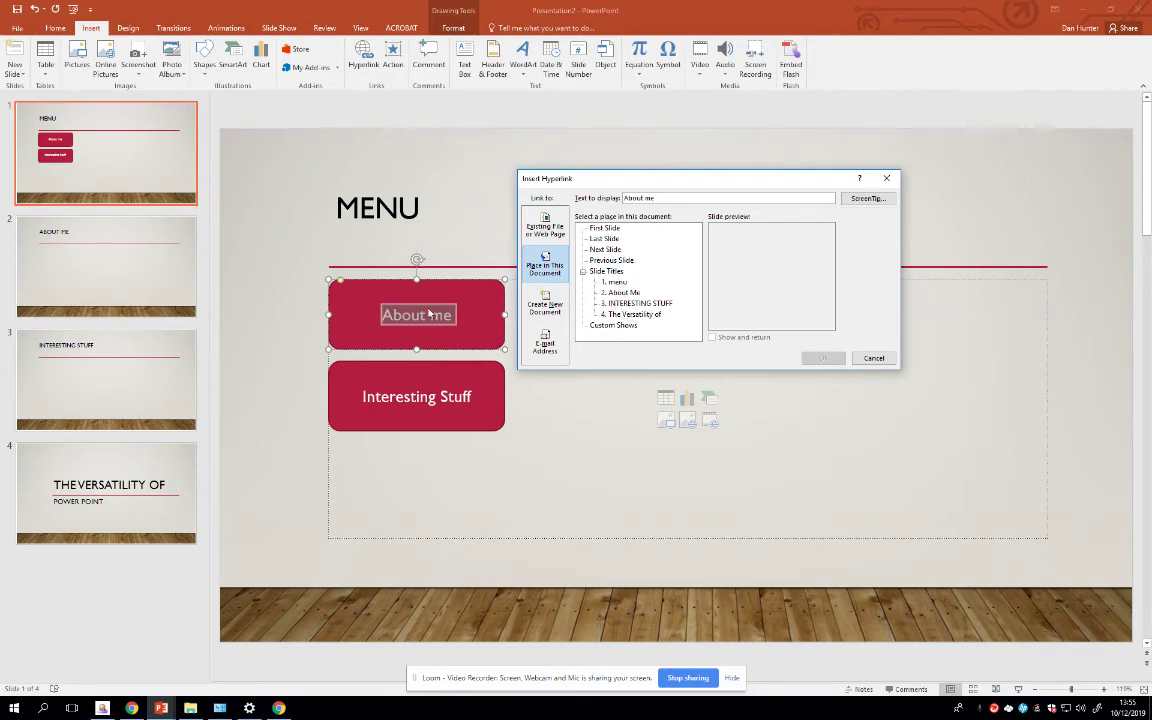
left_click(622, 292)
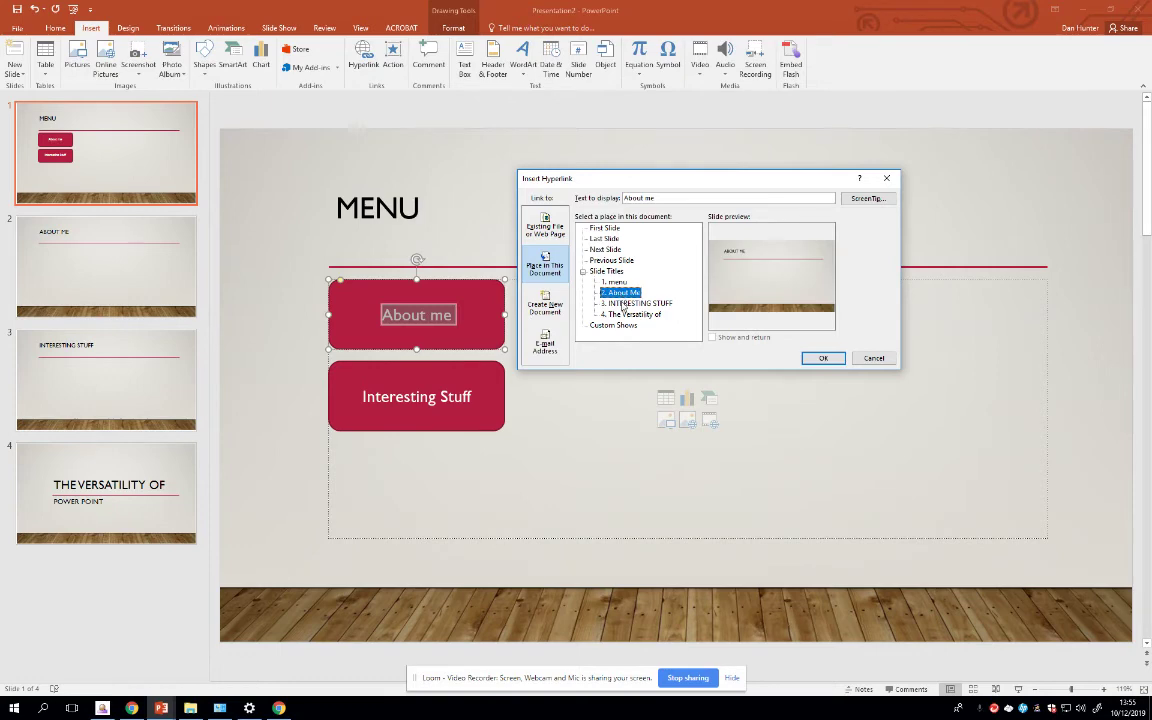
left_click(823, 358)
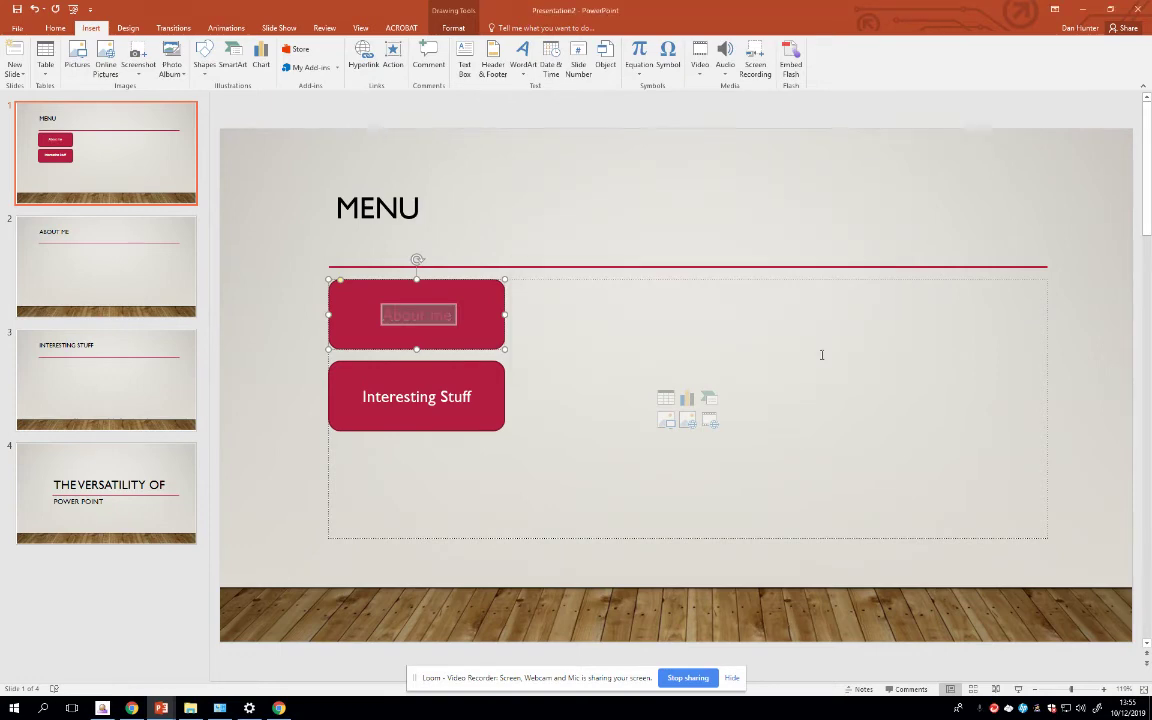
Step: Hyperlink the 'Interesting Stuff' button text to the INTERESTING STUFF slide
left_click_drag(470, 403, 376, 389)
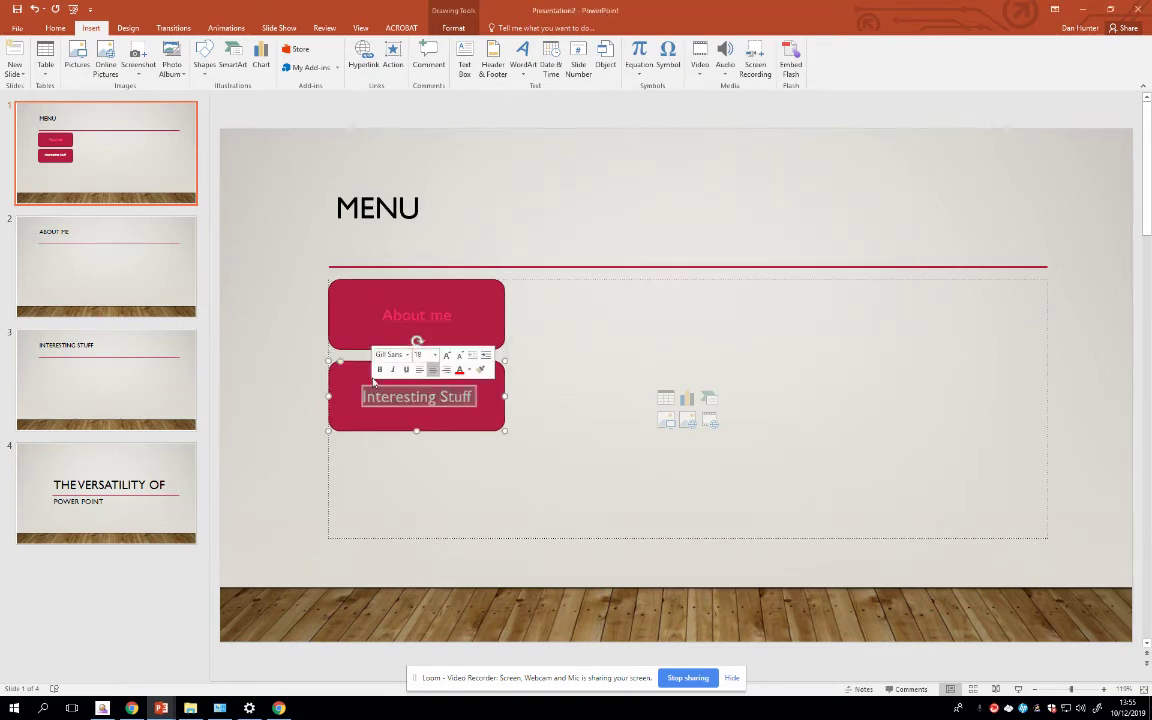
left_click(363, 55)
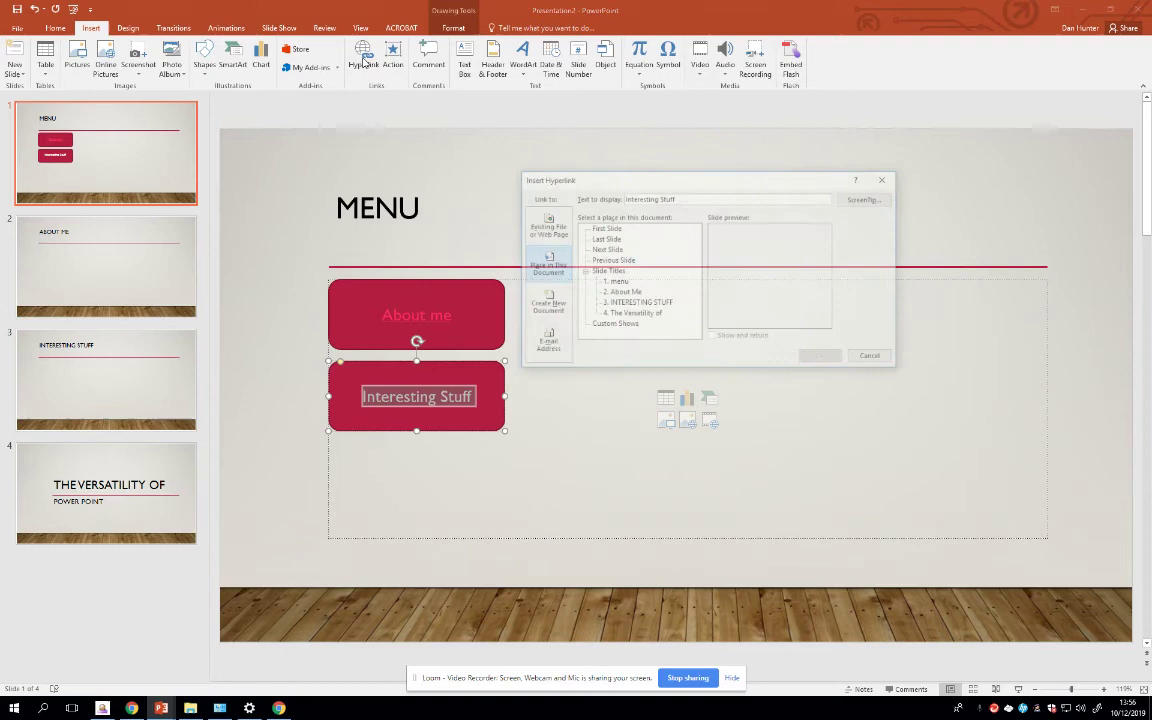
left_click(638, 303)
left_click(821, 358)
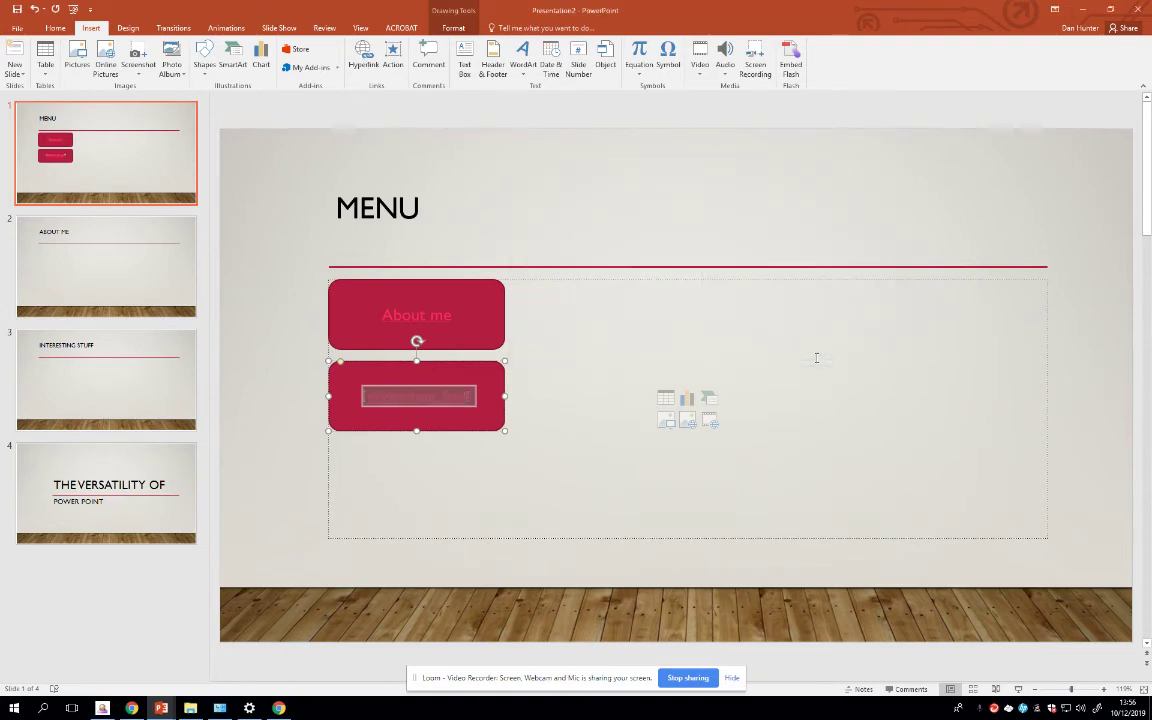
left_click(290, 168)
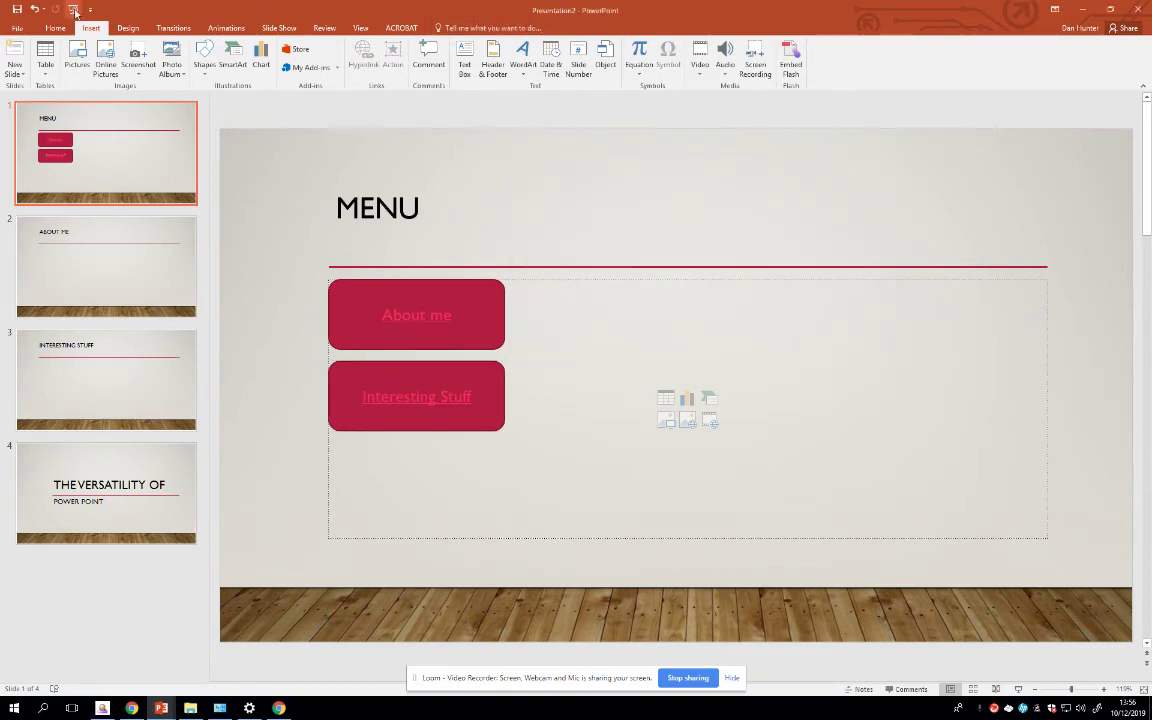
Step: In the slide show, follow the About me link, return, follow Interesting Stuff, then exit to MENU
left_click(73, 9)
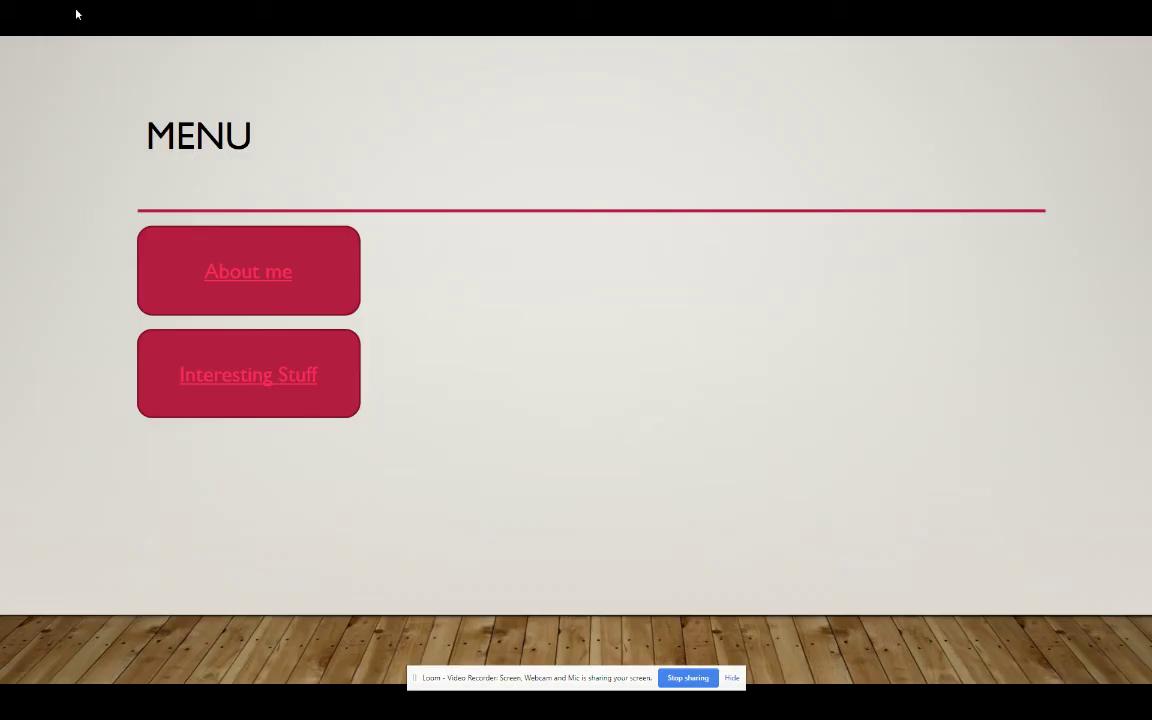
left_click(278, 270)
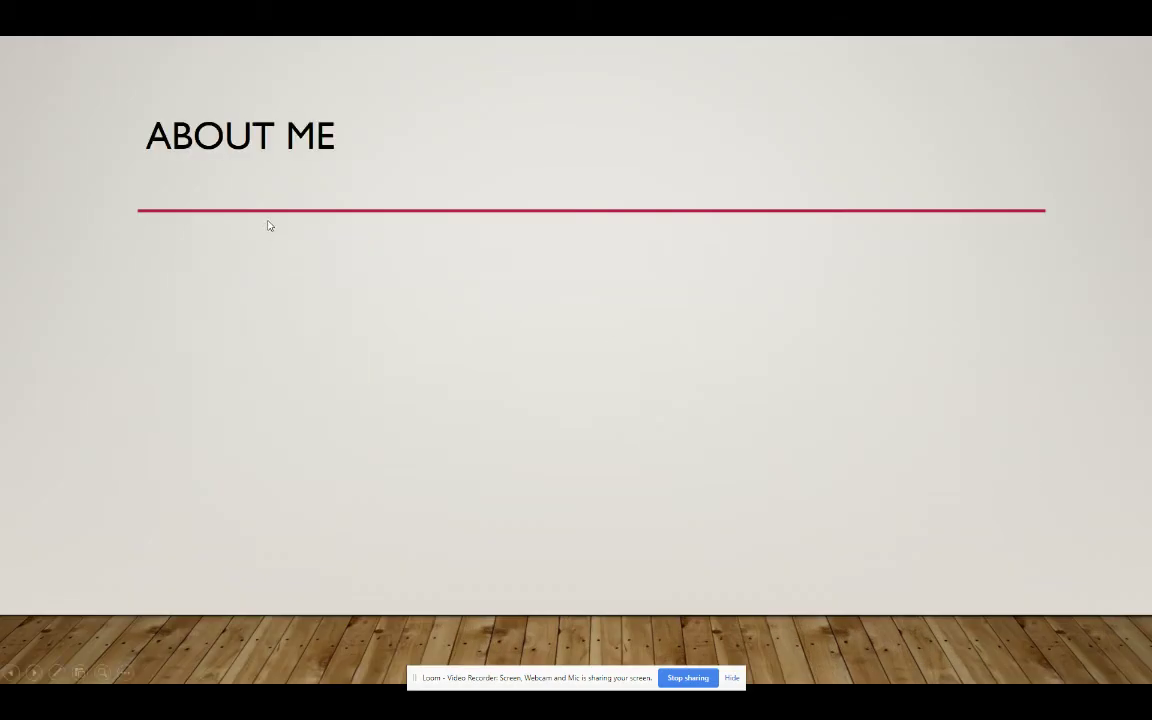
key("Left")
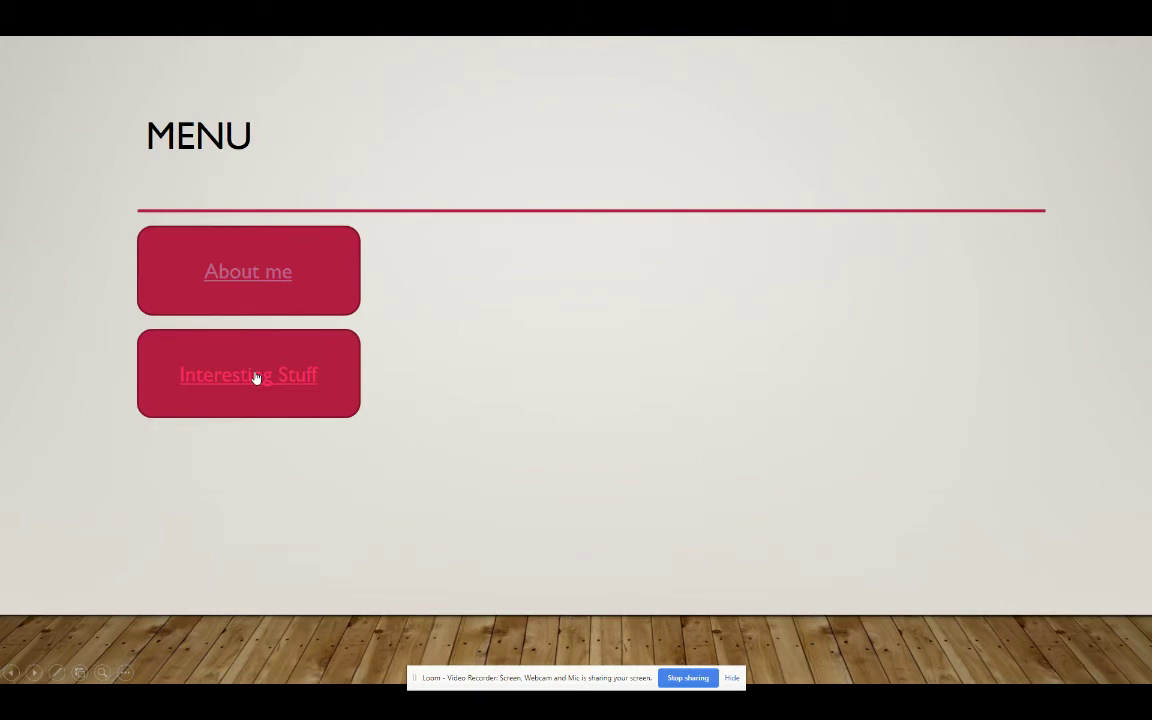
left_click(256, 377)
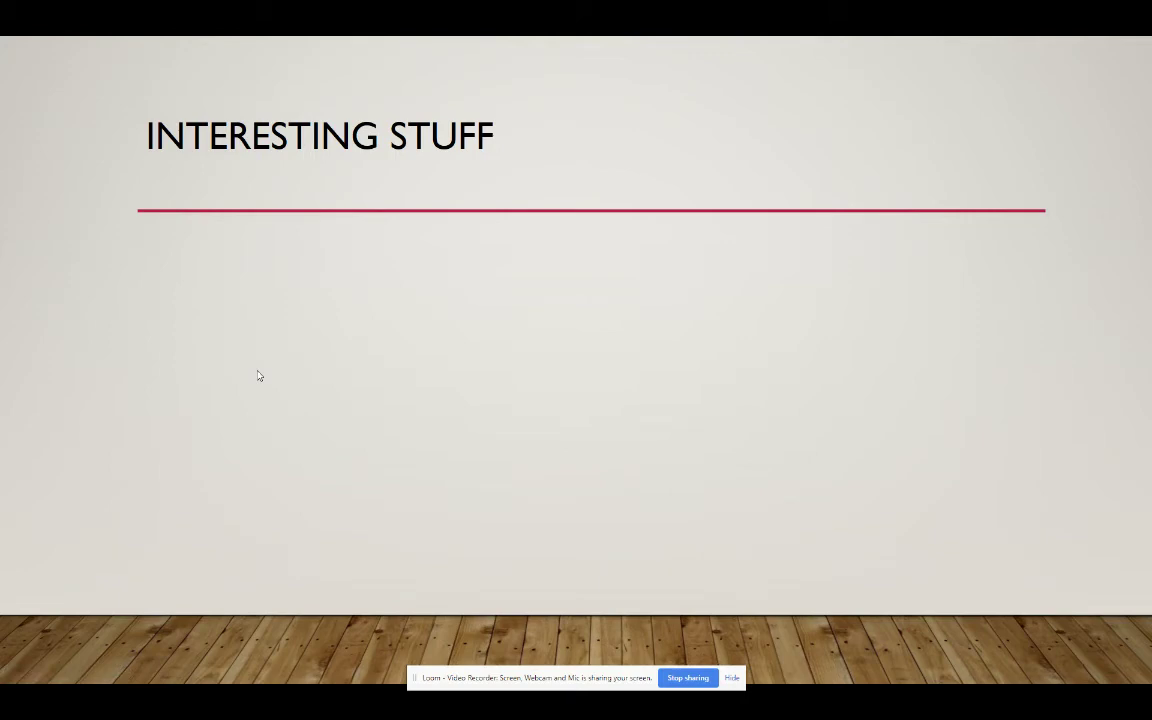
key("Escape")
left_click(80, 146)
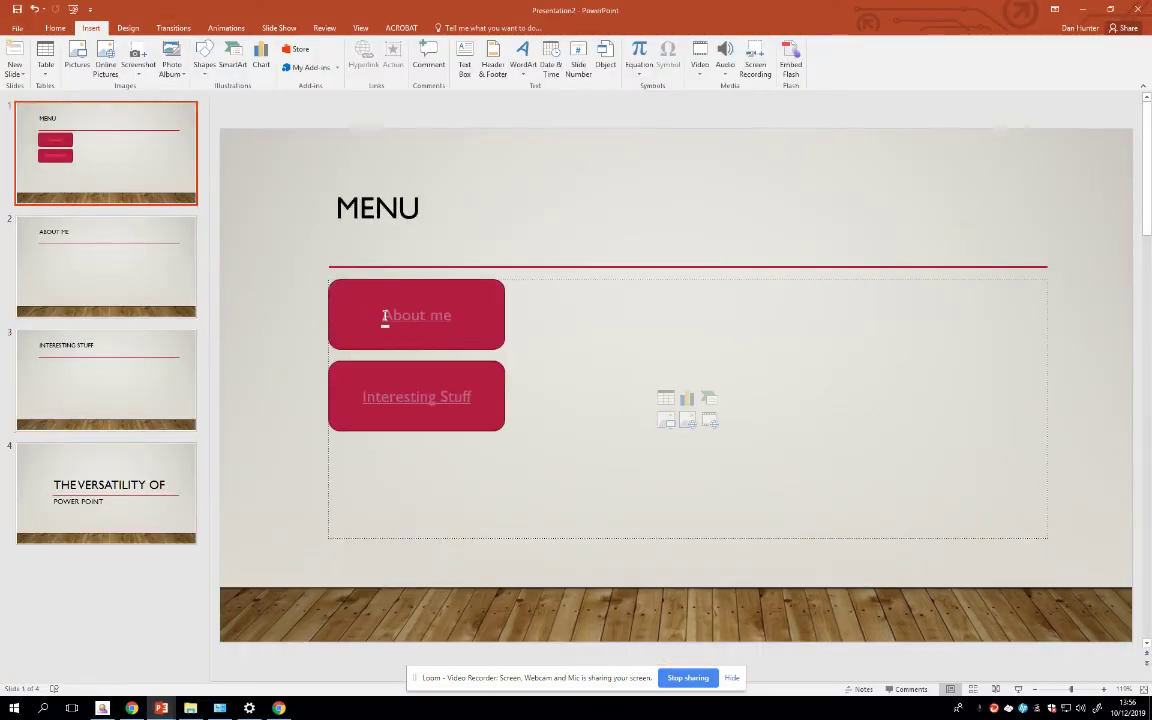
Step: Give the About me link the ScreenTip 'Click to goto the About Me information page', then start the show
left_click(383, 317)
left_click_drag(381, 316, 455, 315)
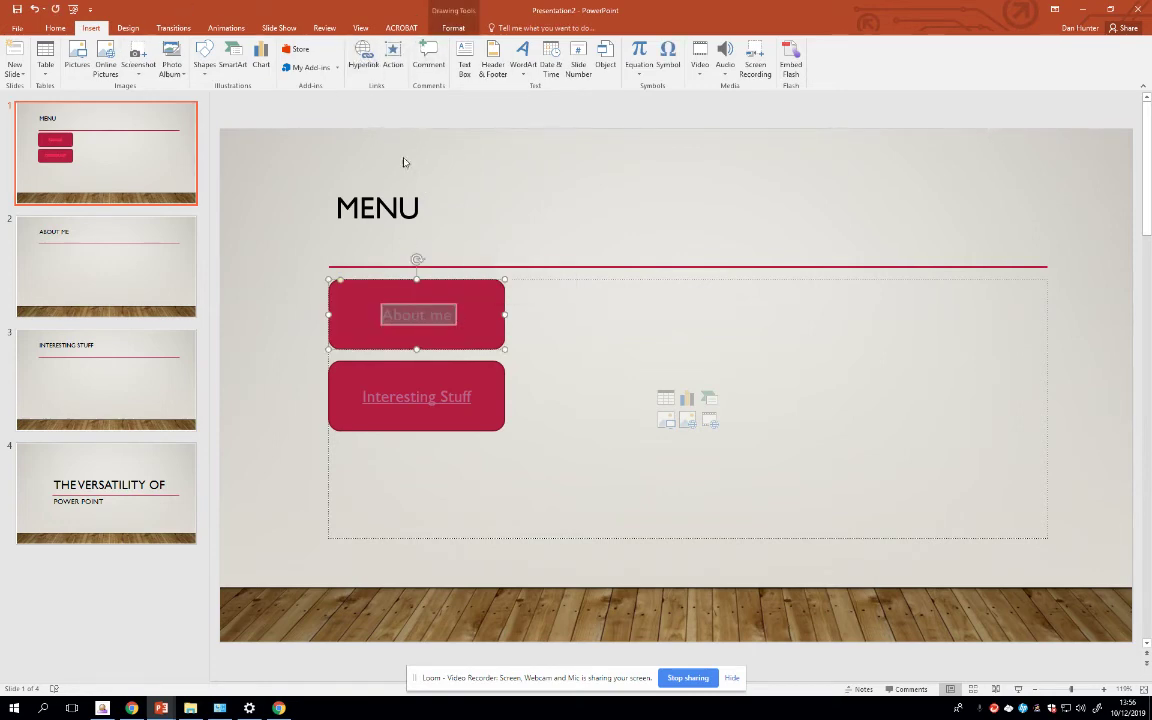
left_click(363, 57)
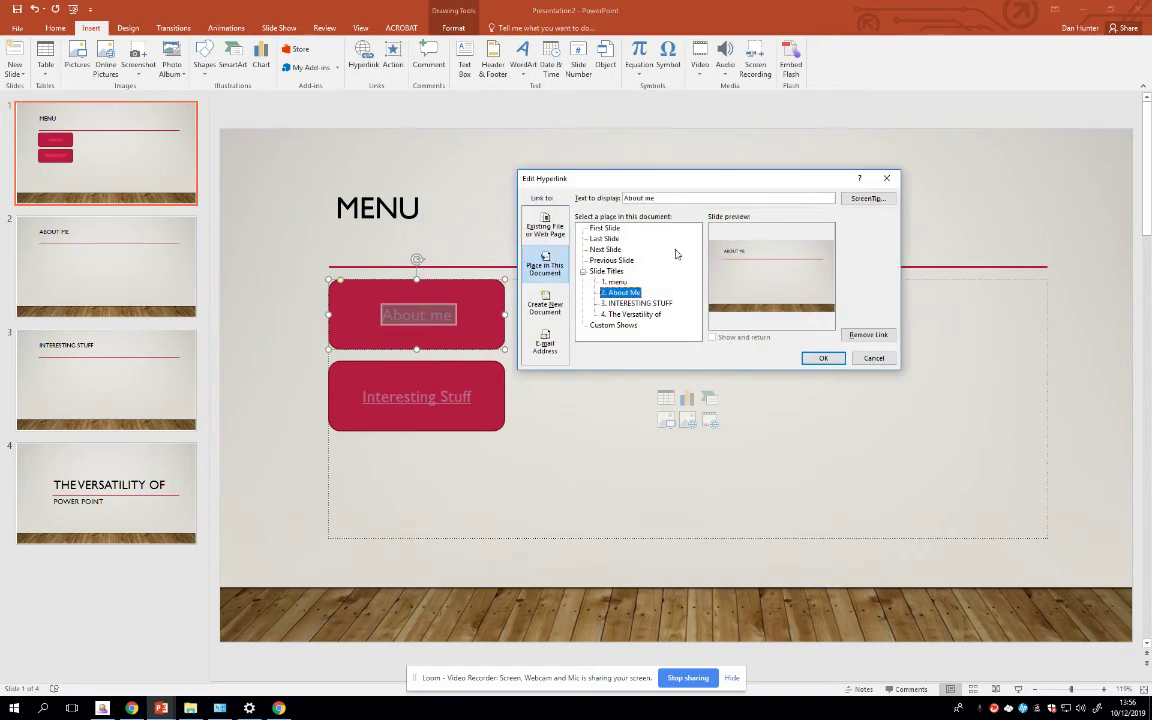
left_click(855, 200)
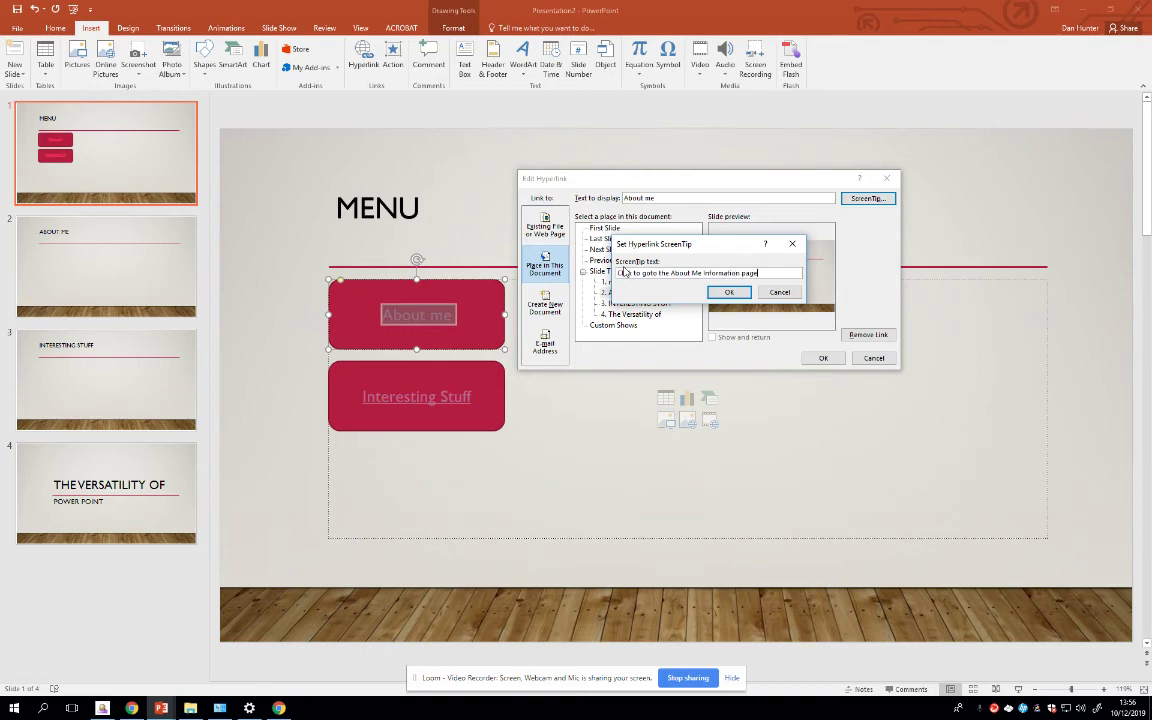
left_click(729, 292)
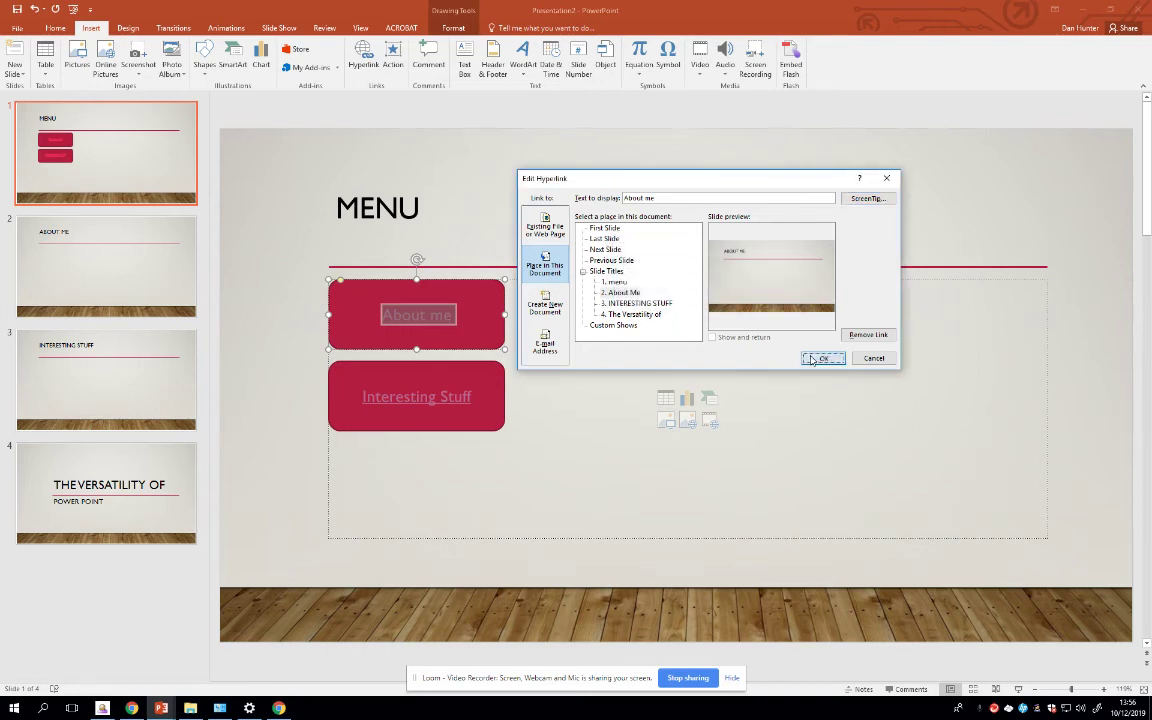
left_click(813, 358)
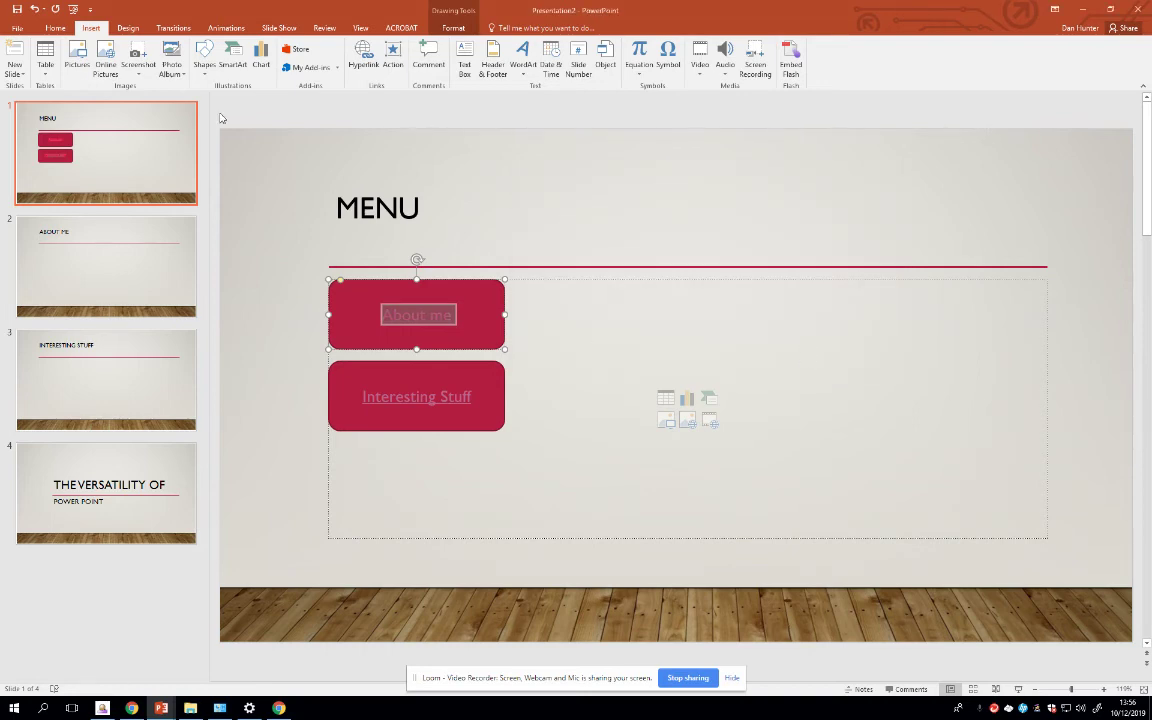
left_click(71, 9)
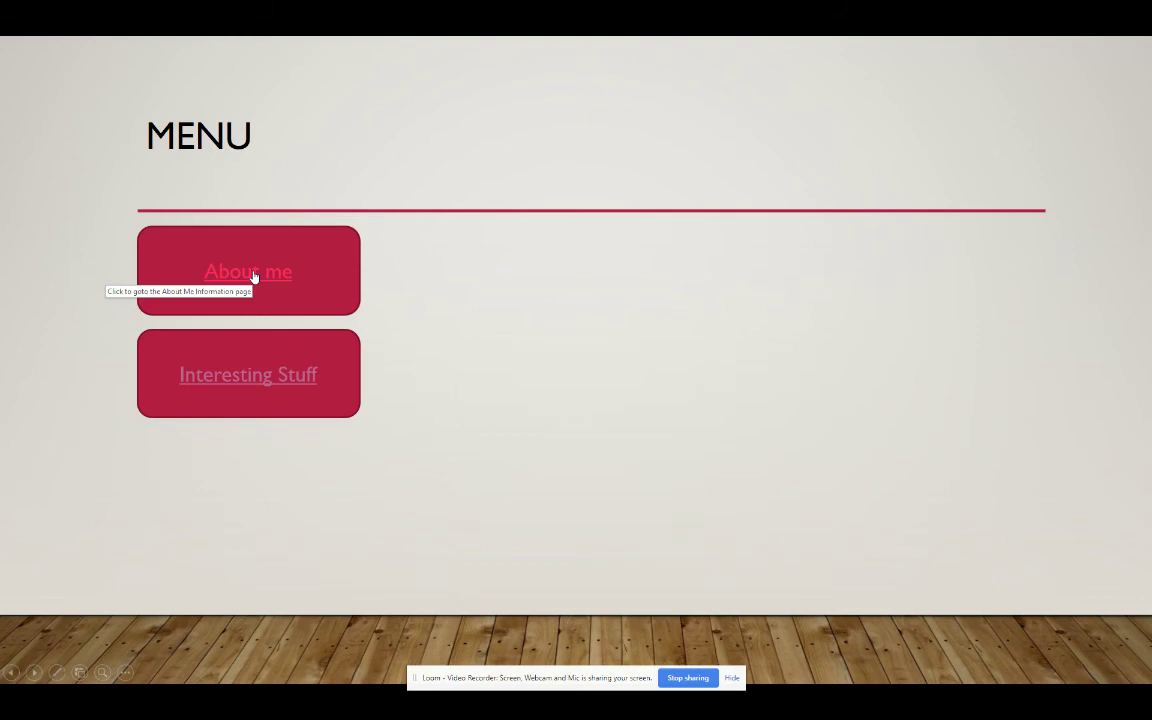
Step: Draw a Home action button at the About Me slide's lower left, hyperlinked to the first slide
key("Escape")
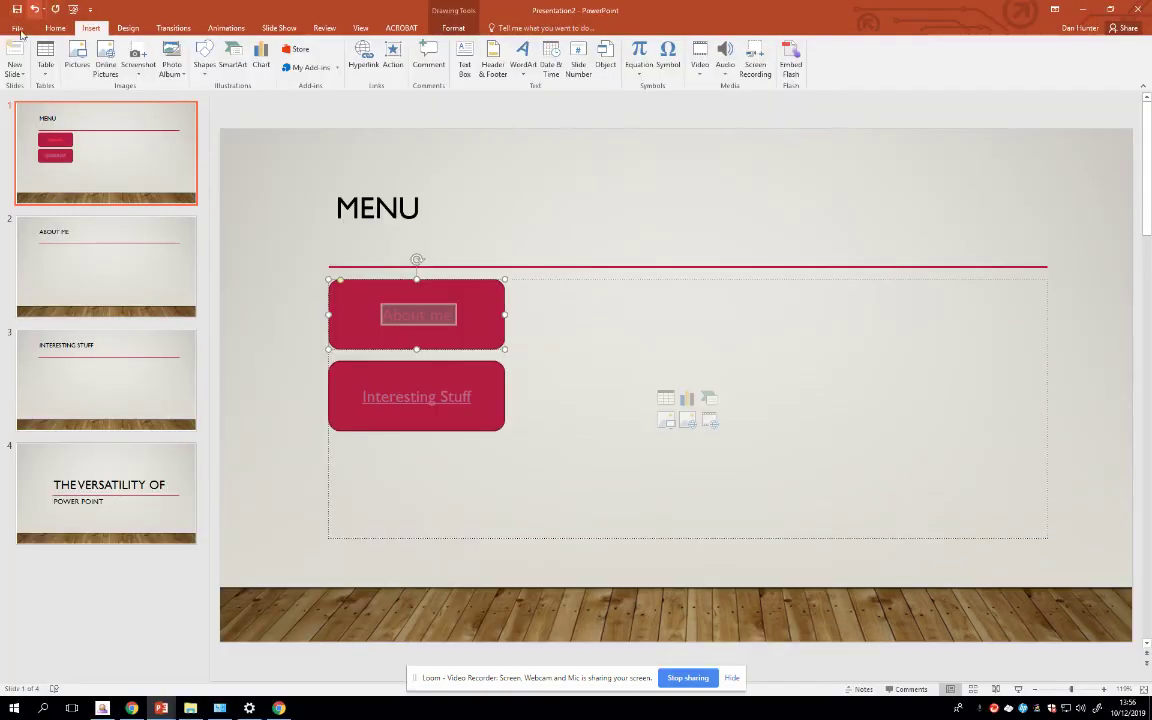
left_click(204, 60)
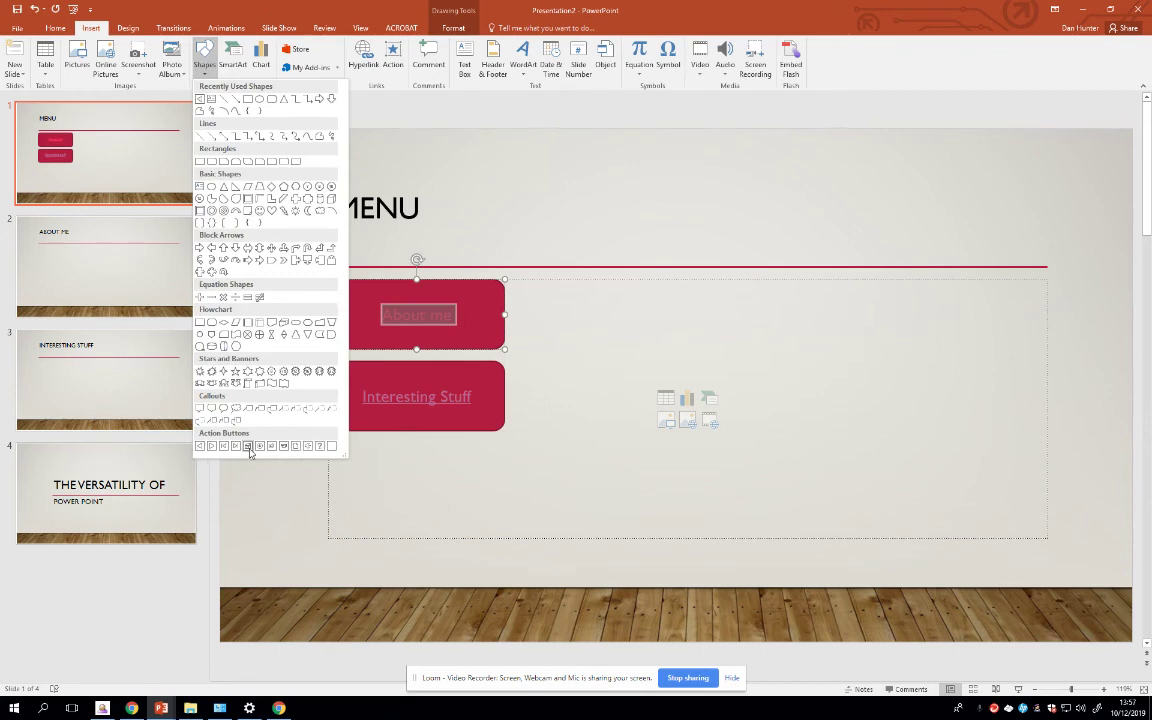
left_click(44, 262)
left_click(44, 262)
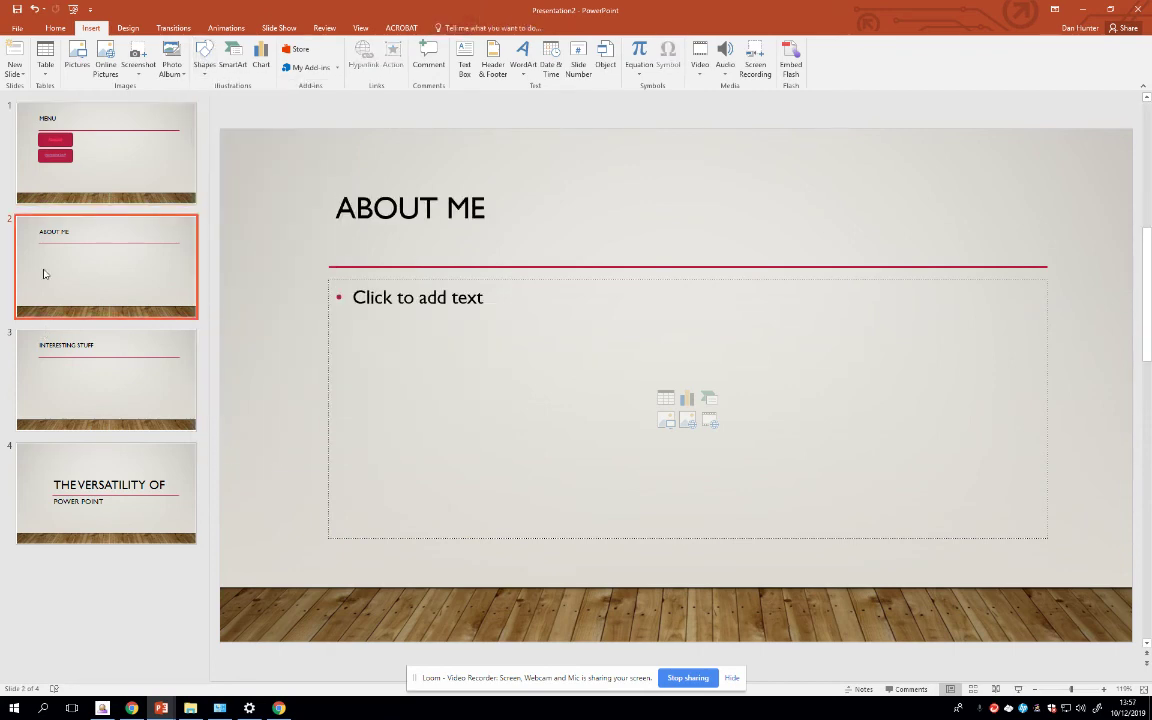
left_click(213, 78)
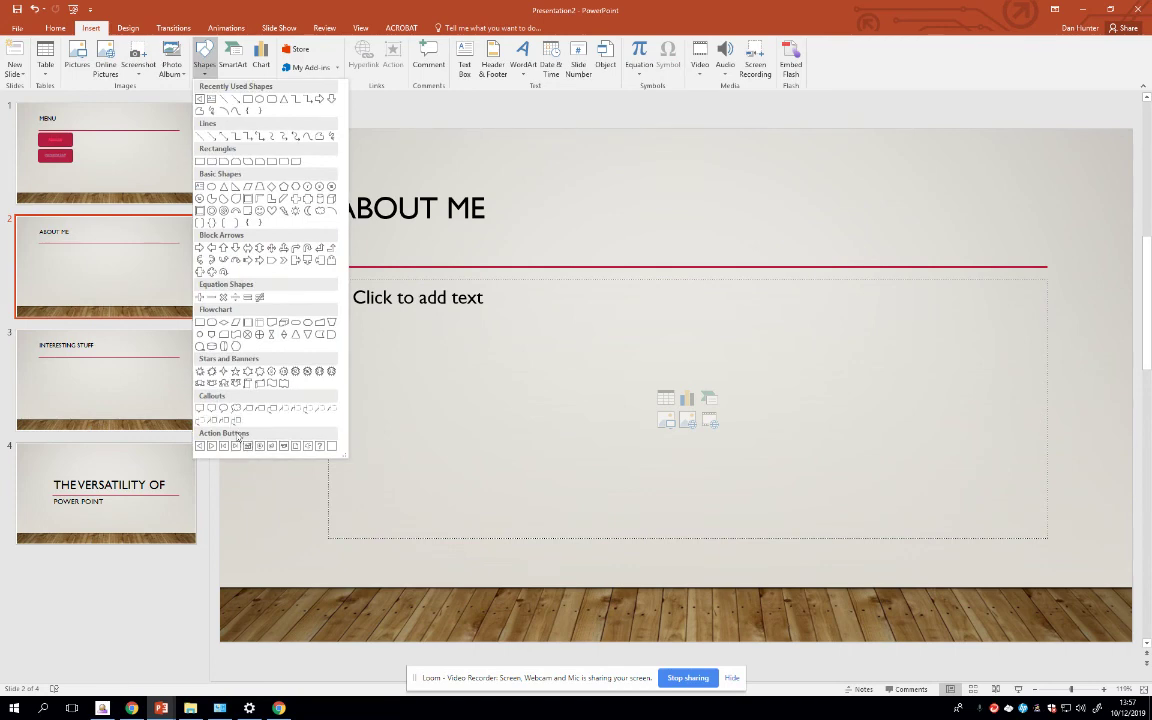
left_click(246, 447)
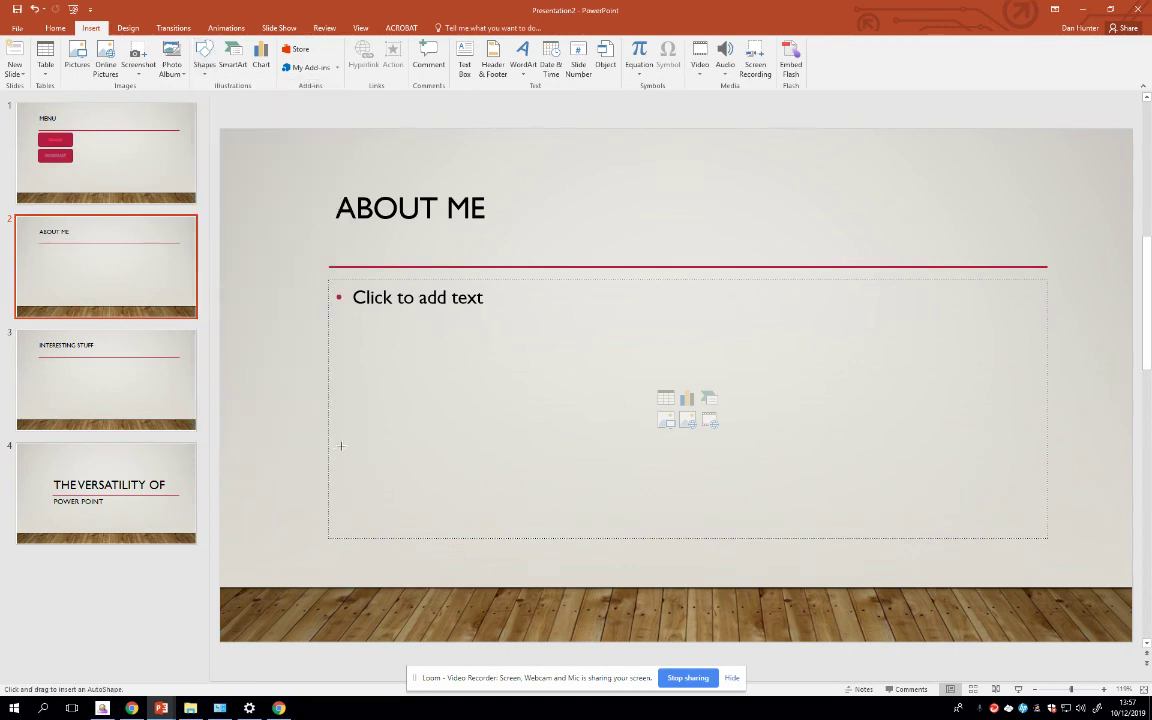
left_click_drag(340, 446, 439, 510)
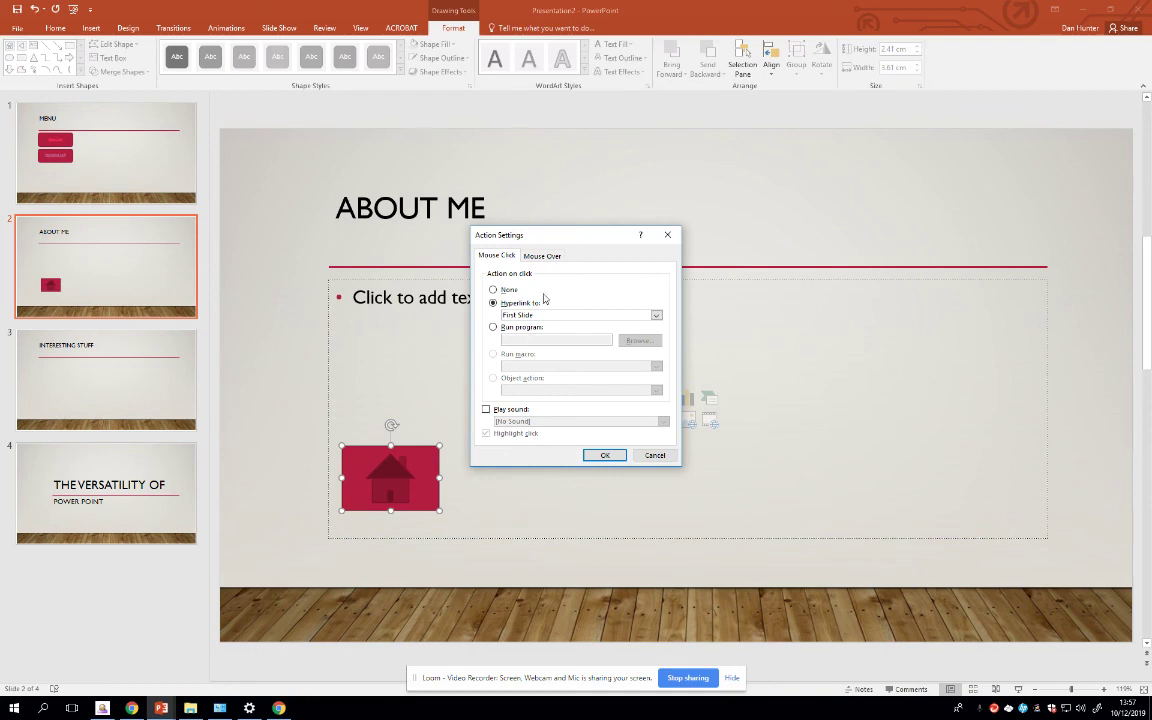
left_click(604, 455)
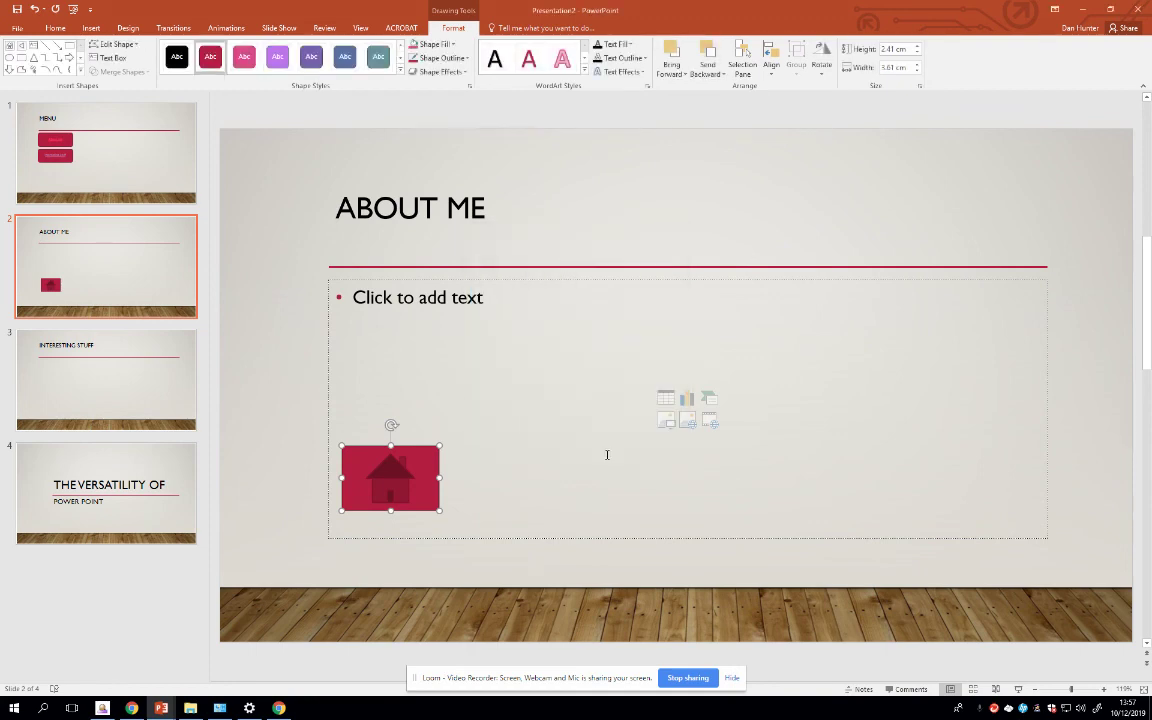
left_click(95, 154)
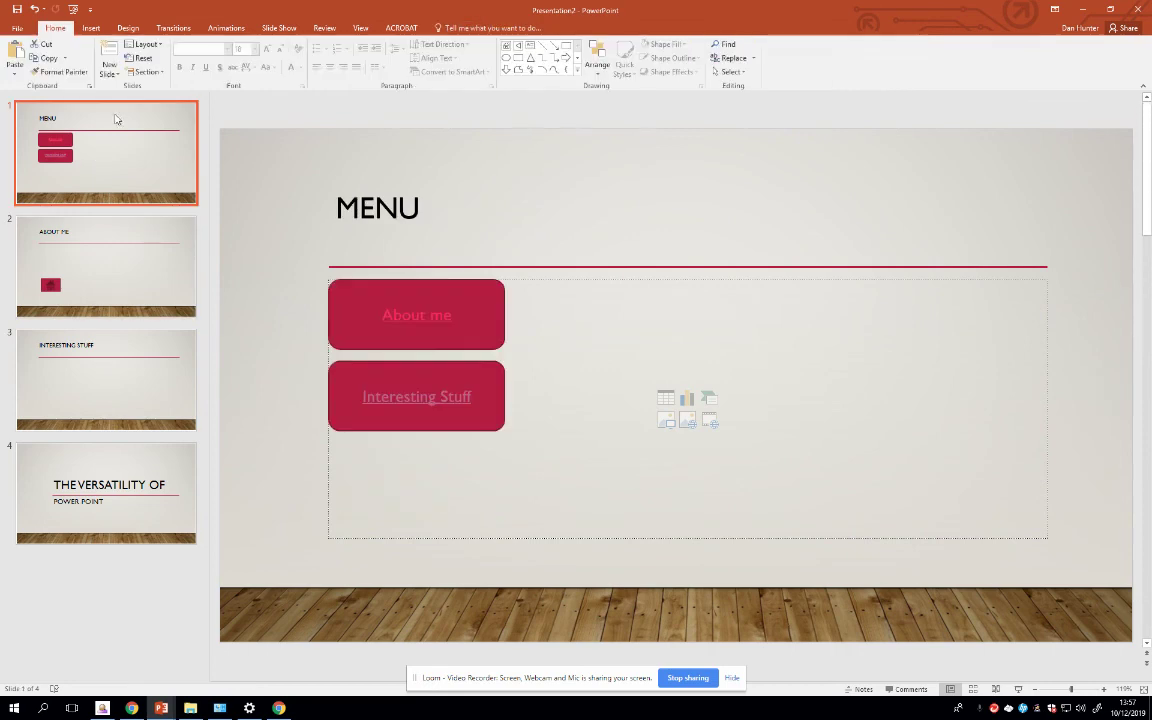
left_click(74, 9)
left_click(247, 285)
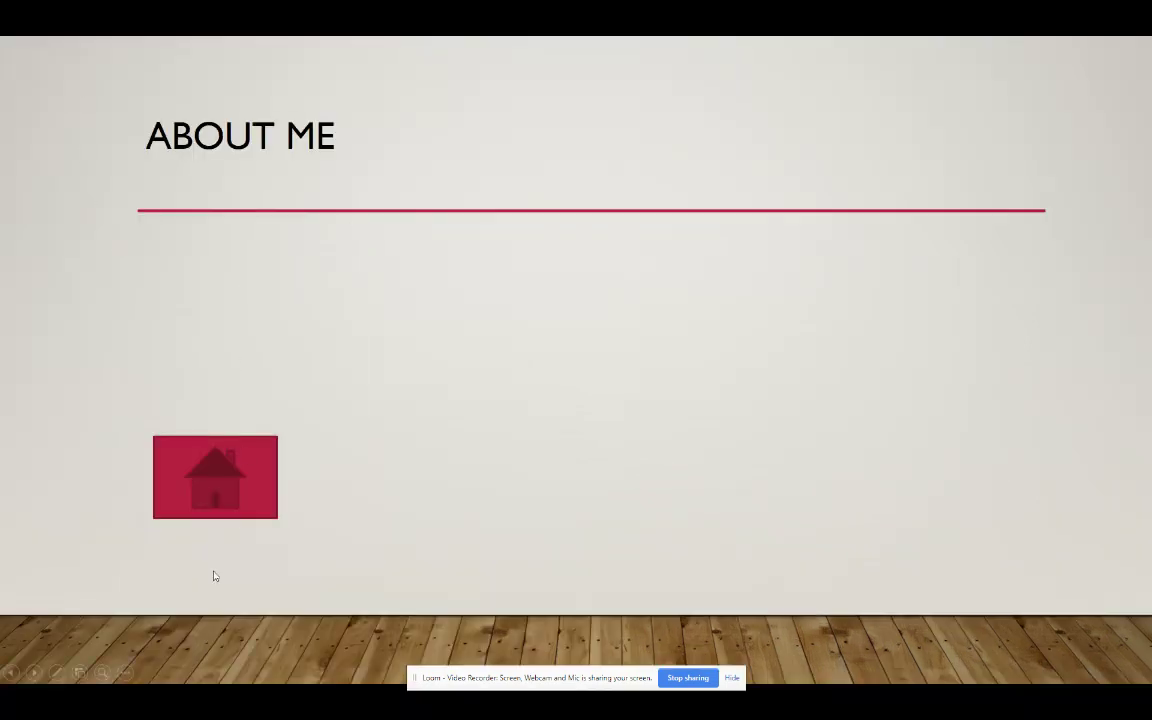
left_click(222, 497)
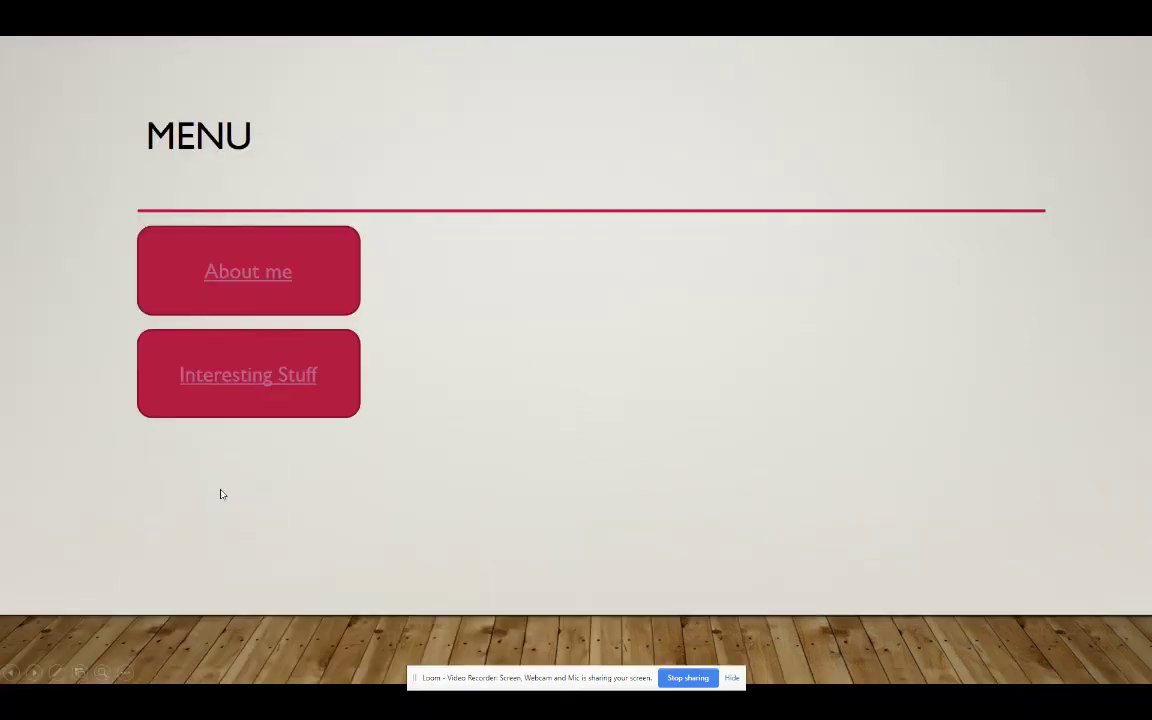
key("Escape")
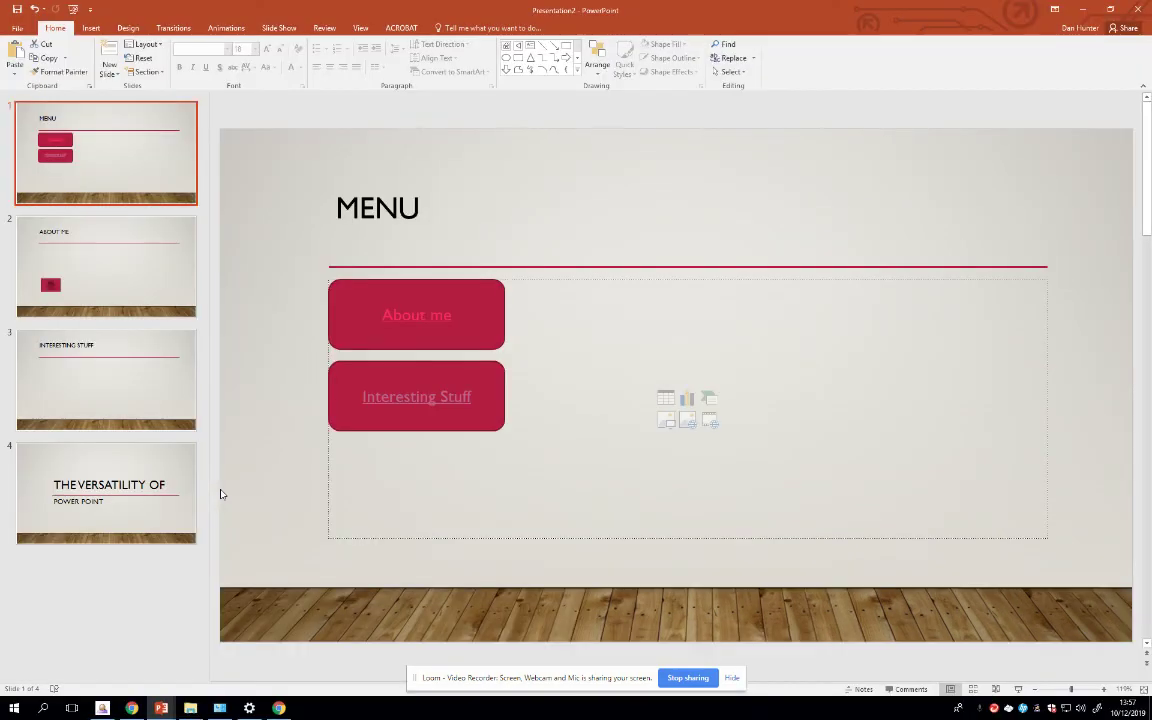